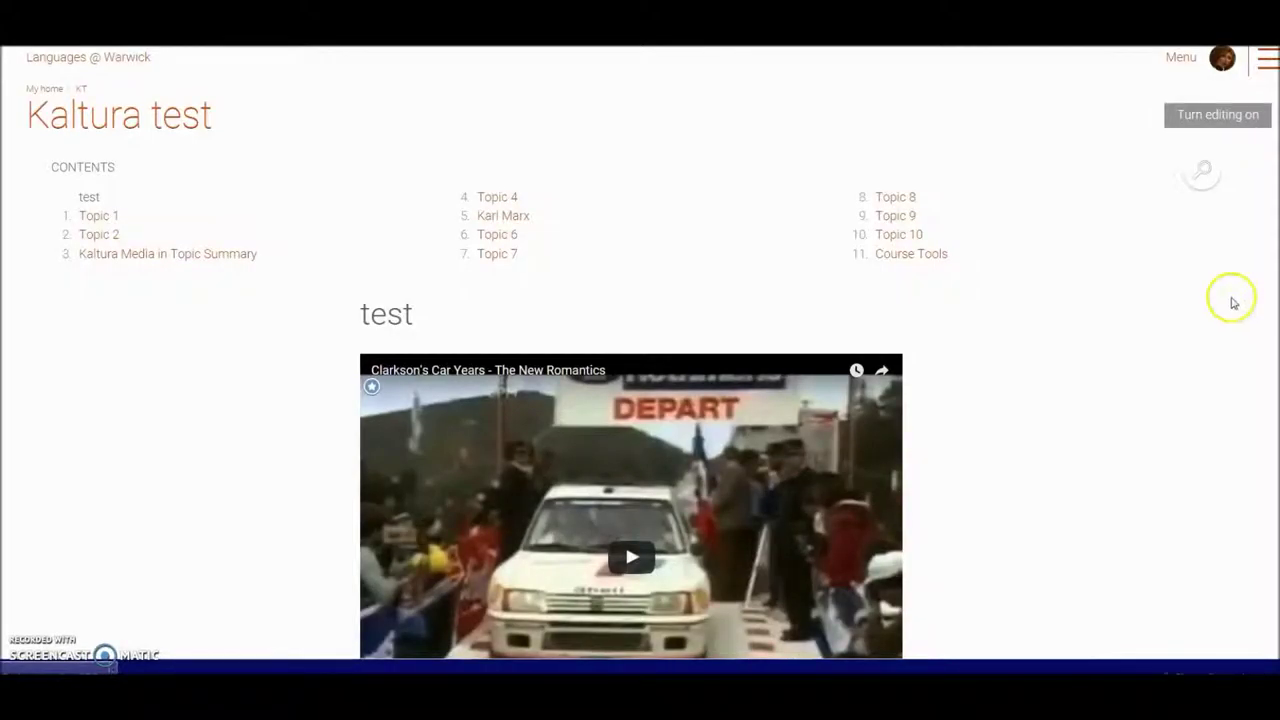
- Open the Course administration drawer for the 'test' course page
click(1266, 64)
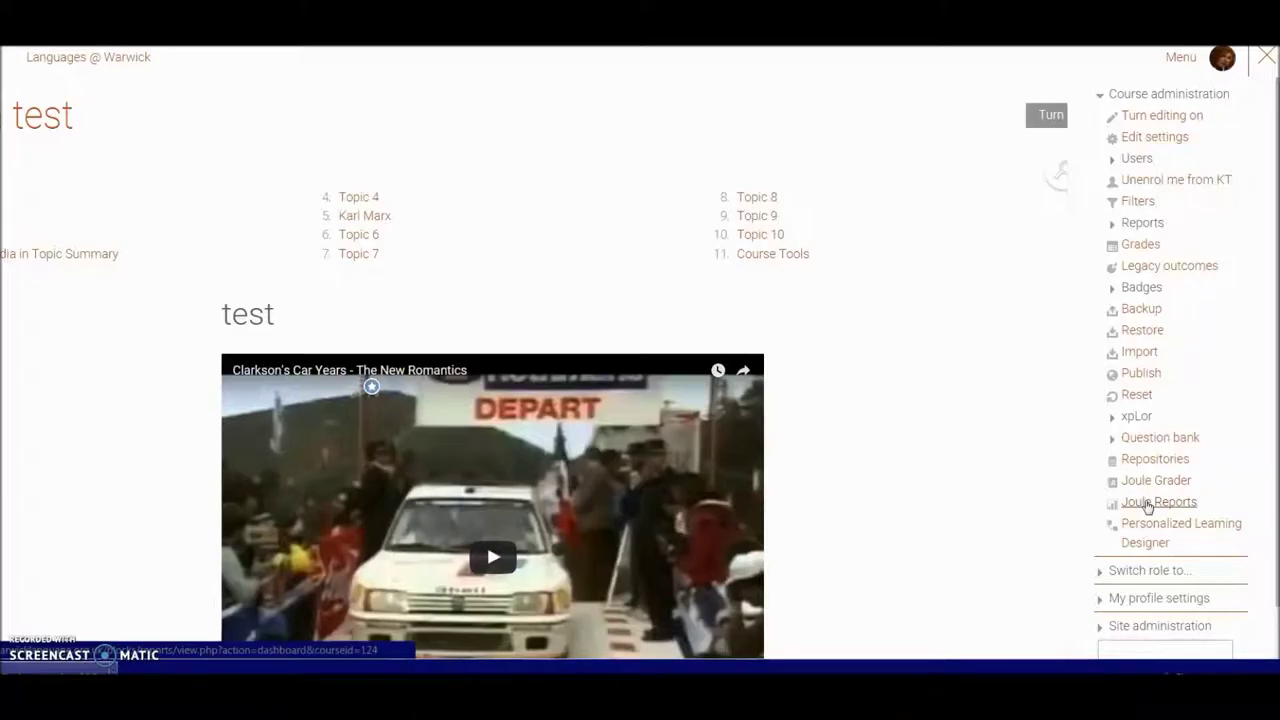
- Go to Joule Reports and look over the course dashboard's four charts, empty for the past 7 days
click(1148, 505)
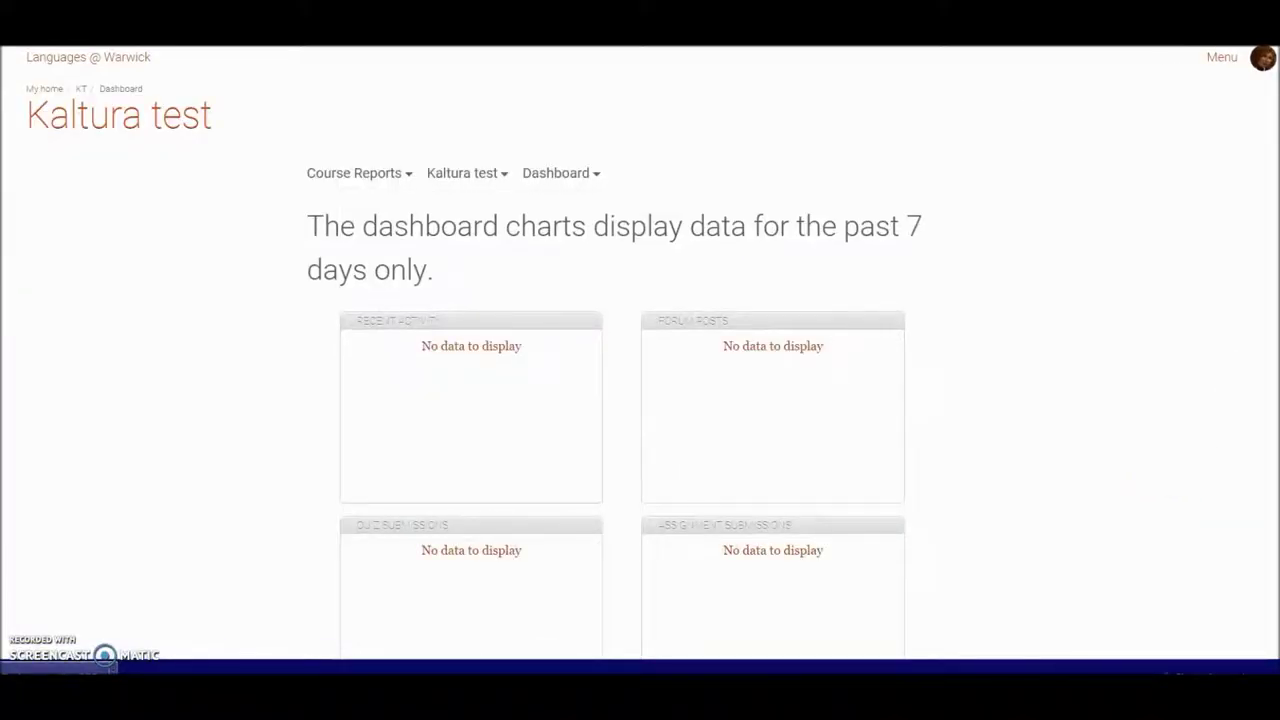
scroll(640, 400, down, 2)
scroll(640, 400, up, 1)
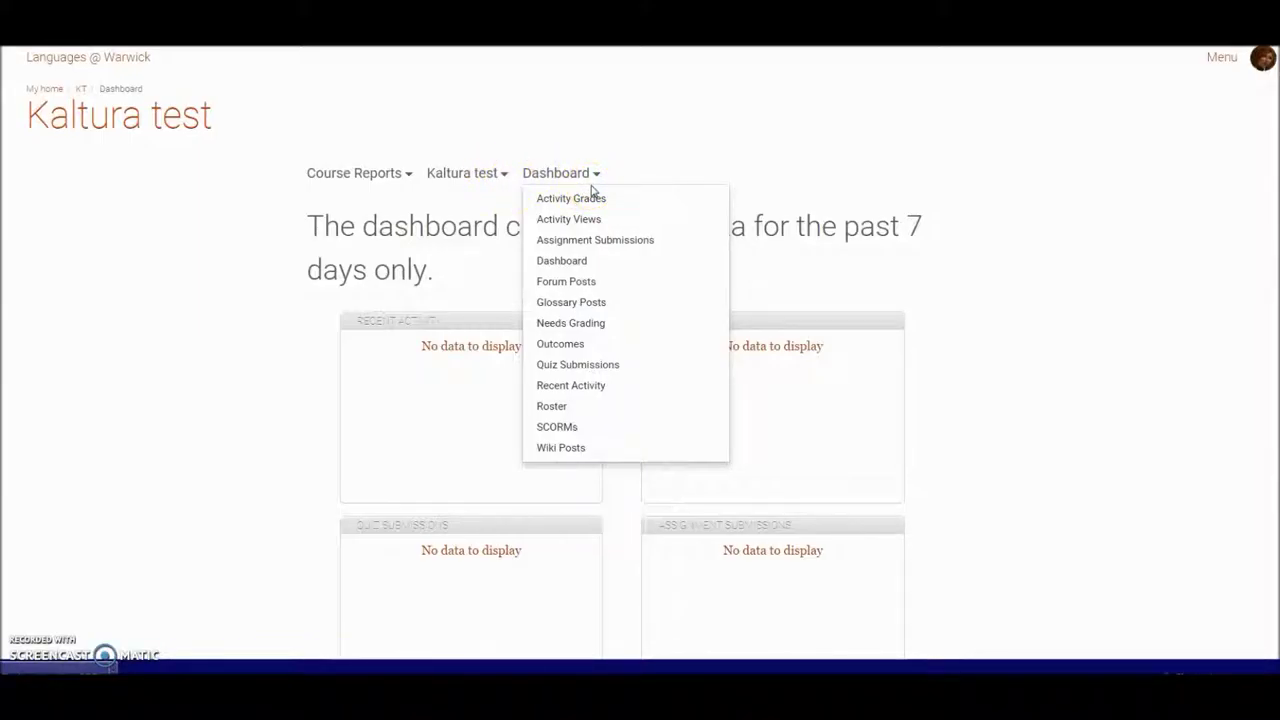
- Load the Activity Views report form from the Dashboard menu
click(588, 219)
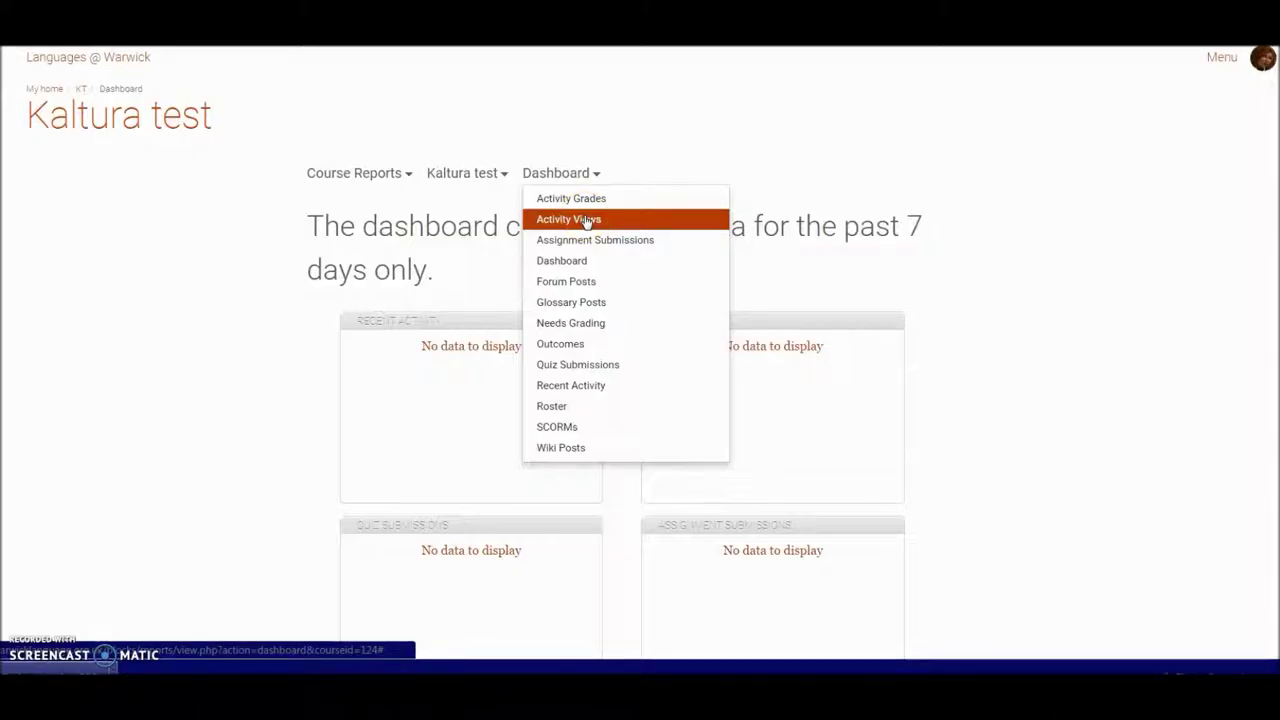
click(595, 221)
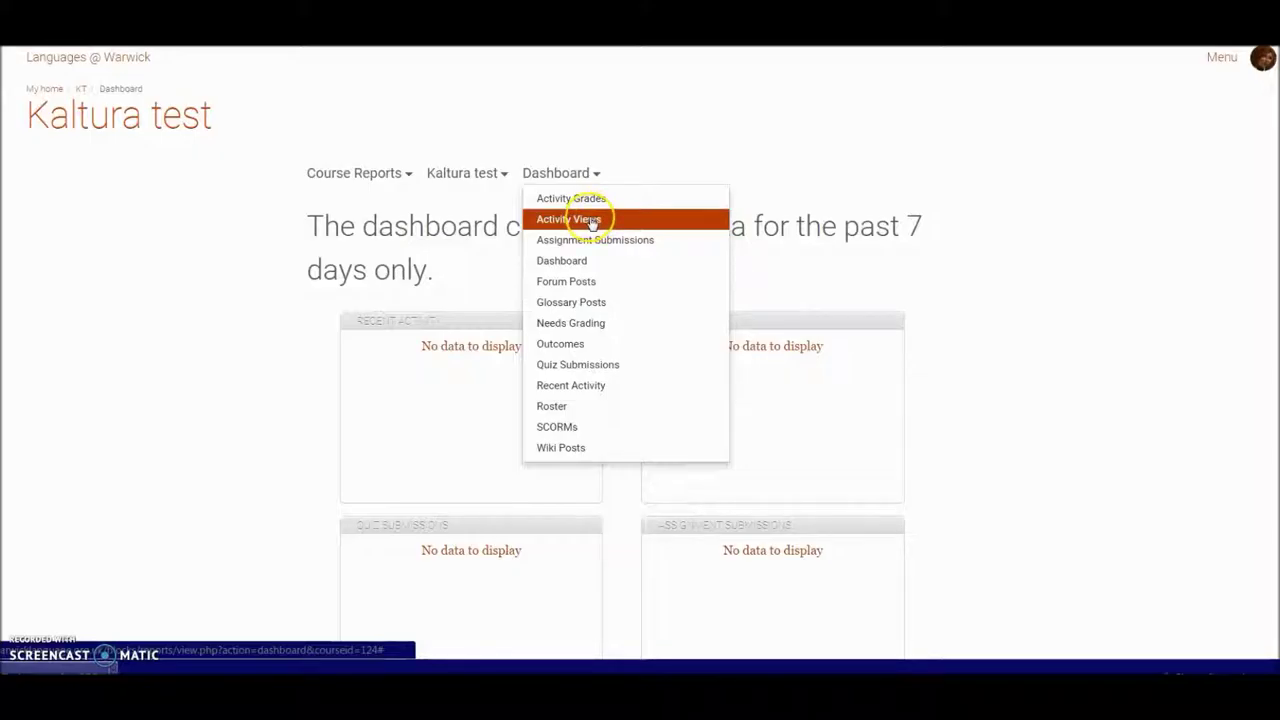
click(591, 220)
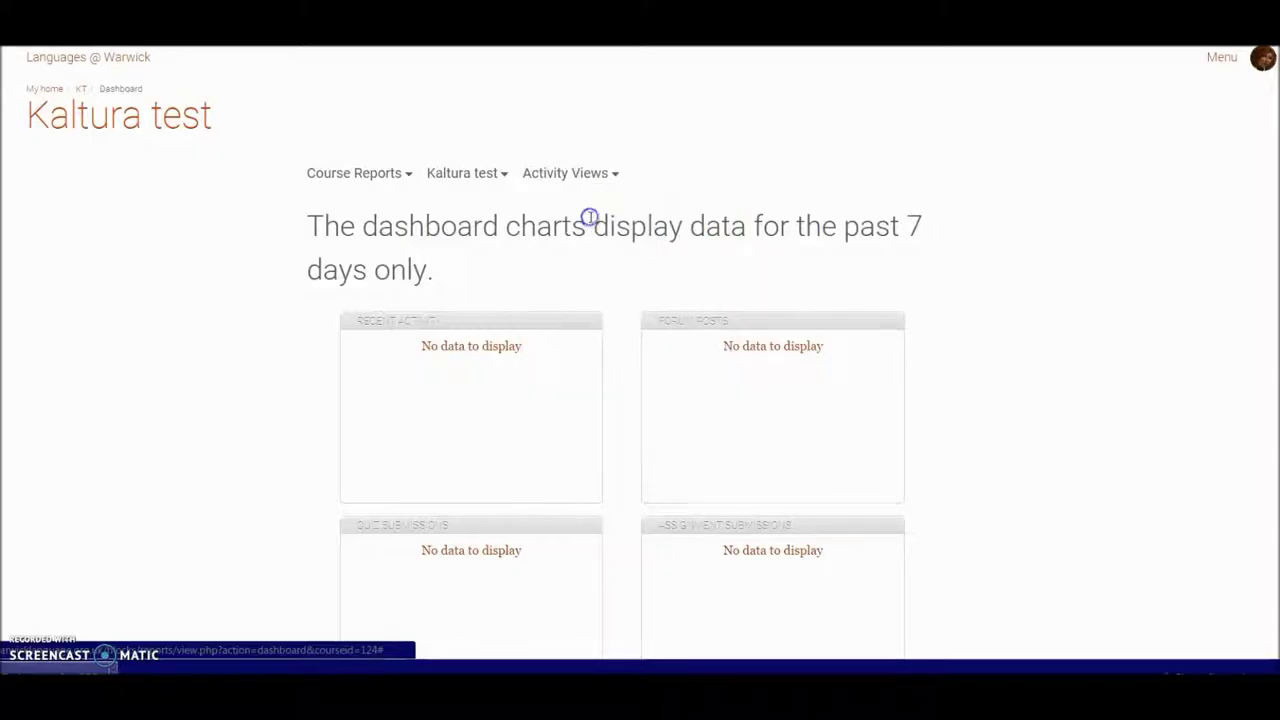
click(1150, 245)
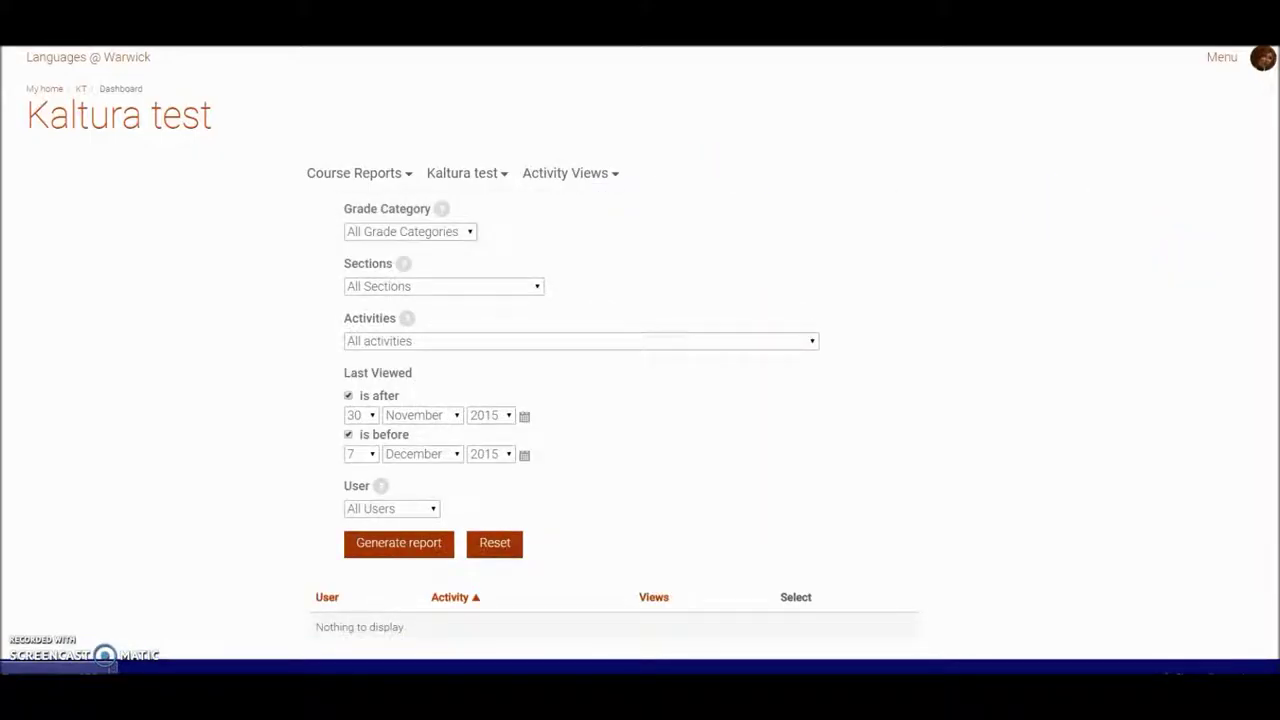
scroll(1150, 245, down, 1)
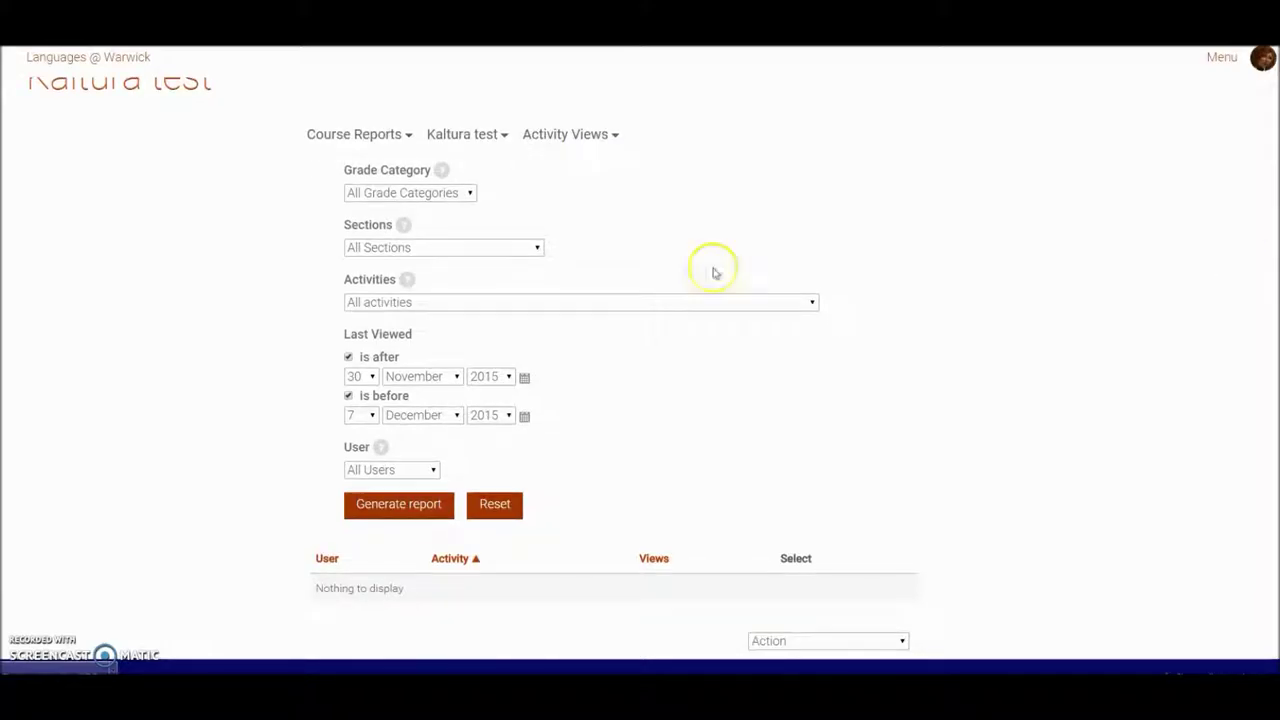
- Keep All Sections and all activities, turn off 'is after' and 'is before', and generate the report
click(462, 252)
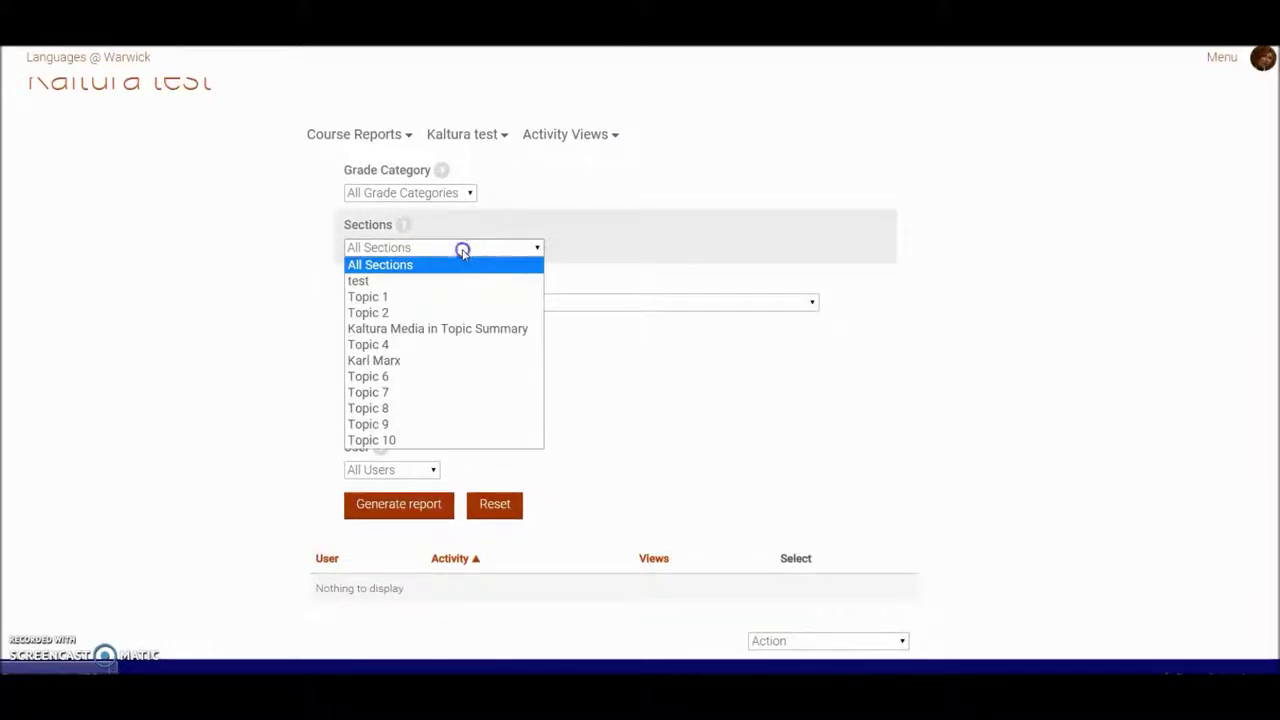
click(463, 251)
click(433, 303)
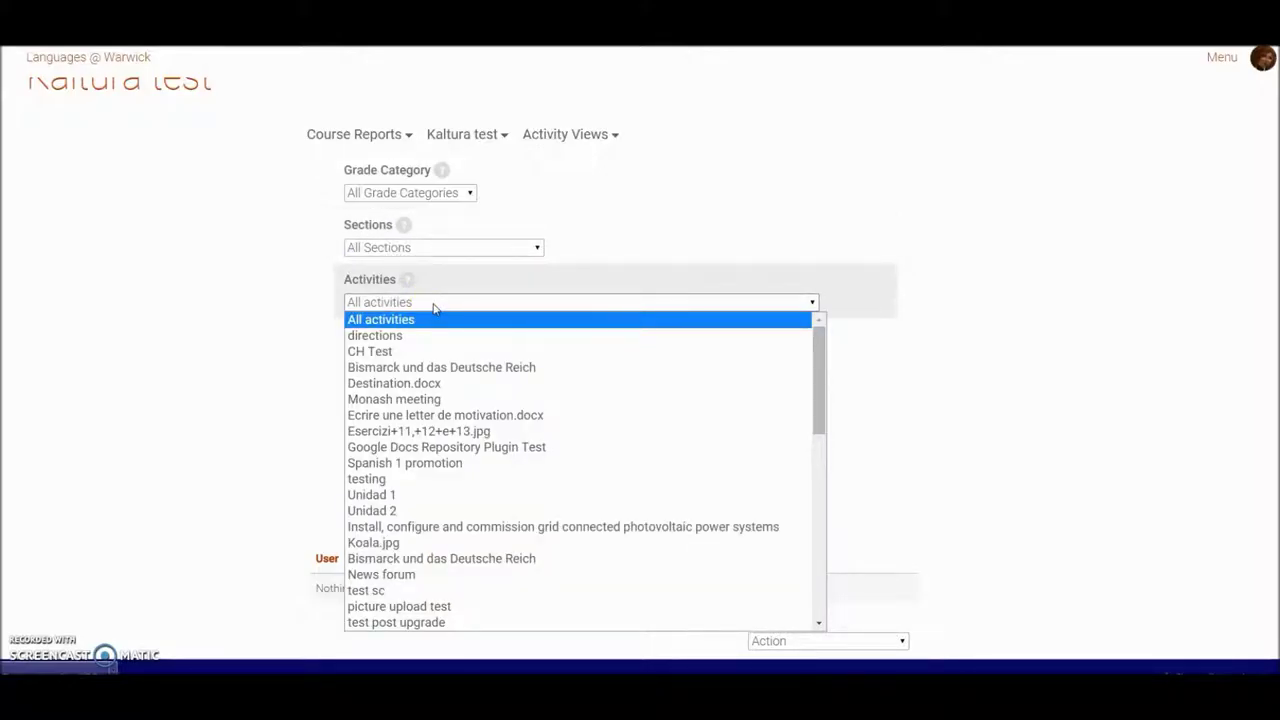
click(433, 305)
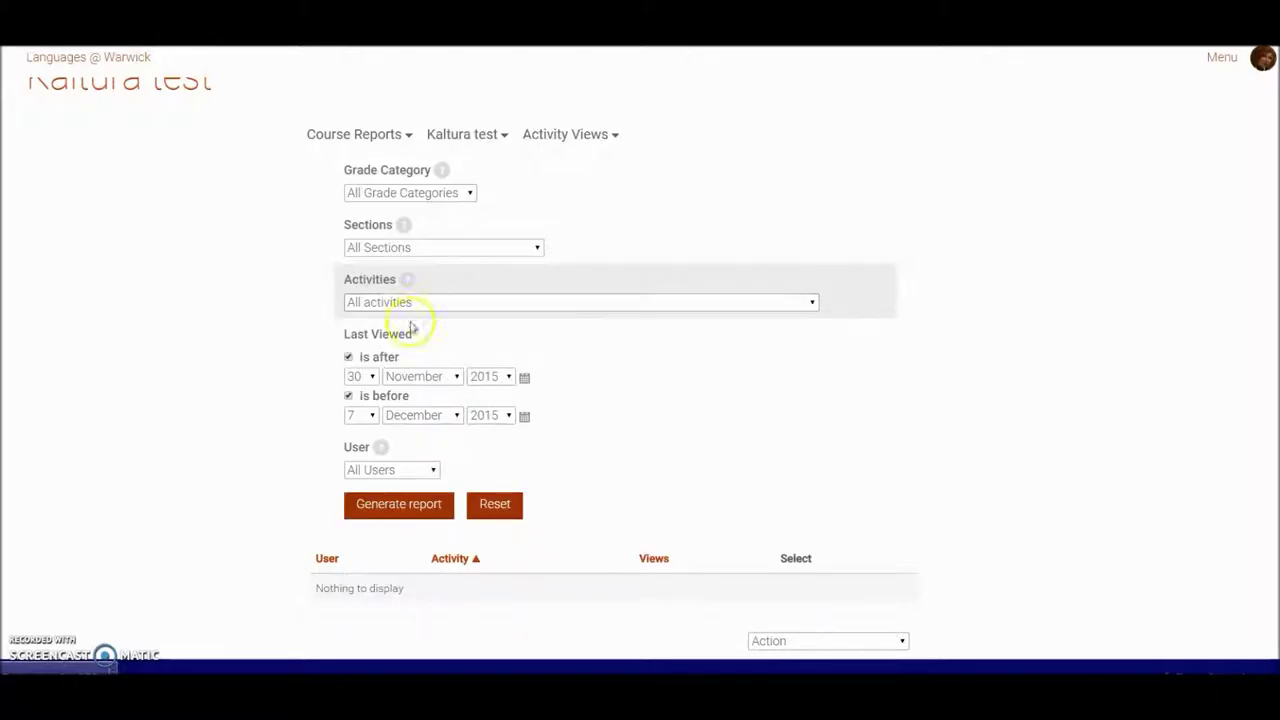
click(349, 357)
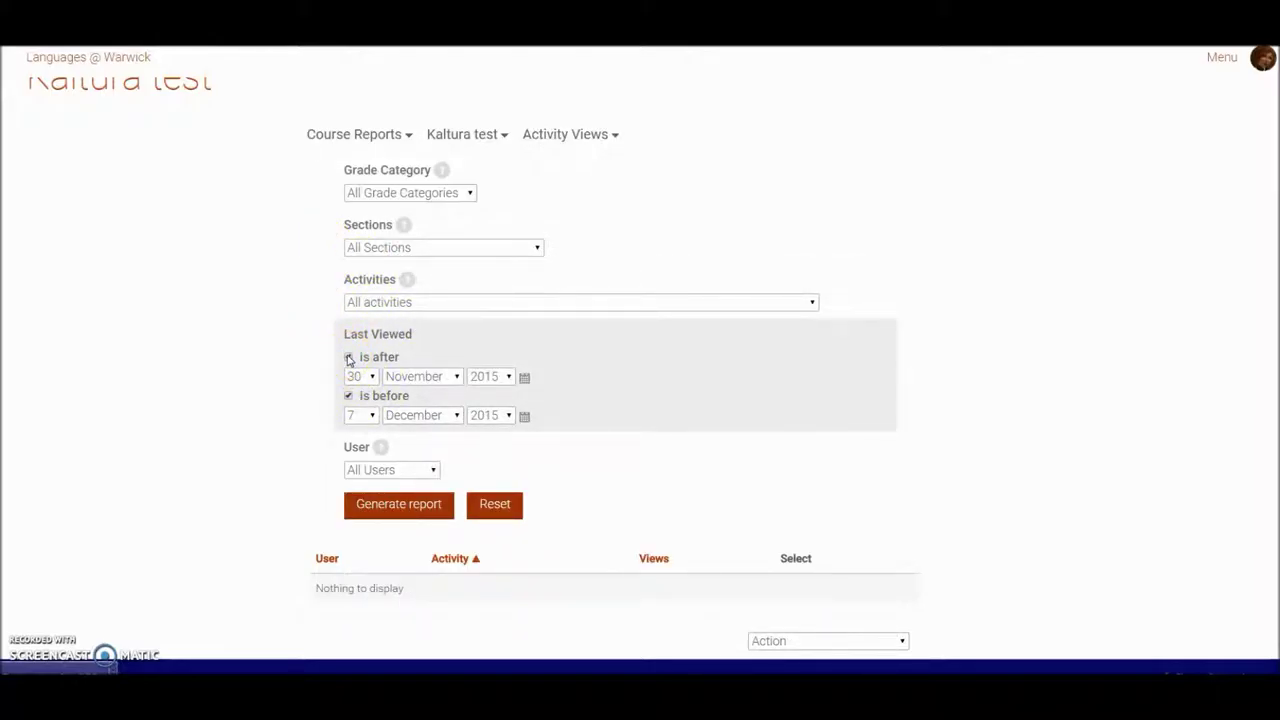
click(349, 357)
click(348, 396)
click(490, 367)
click(814, 377)
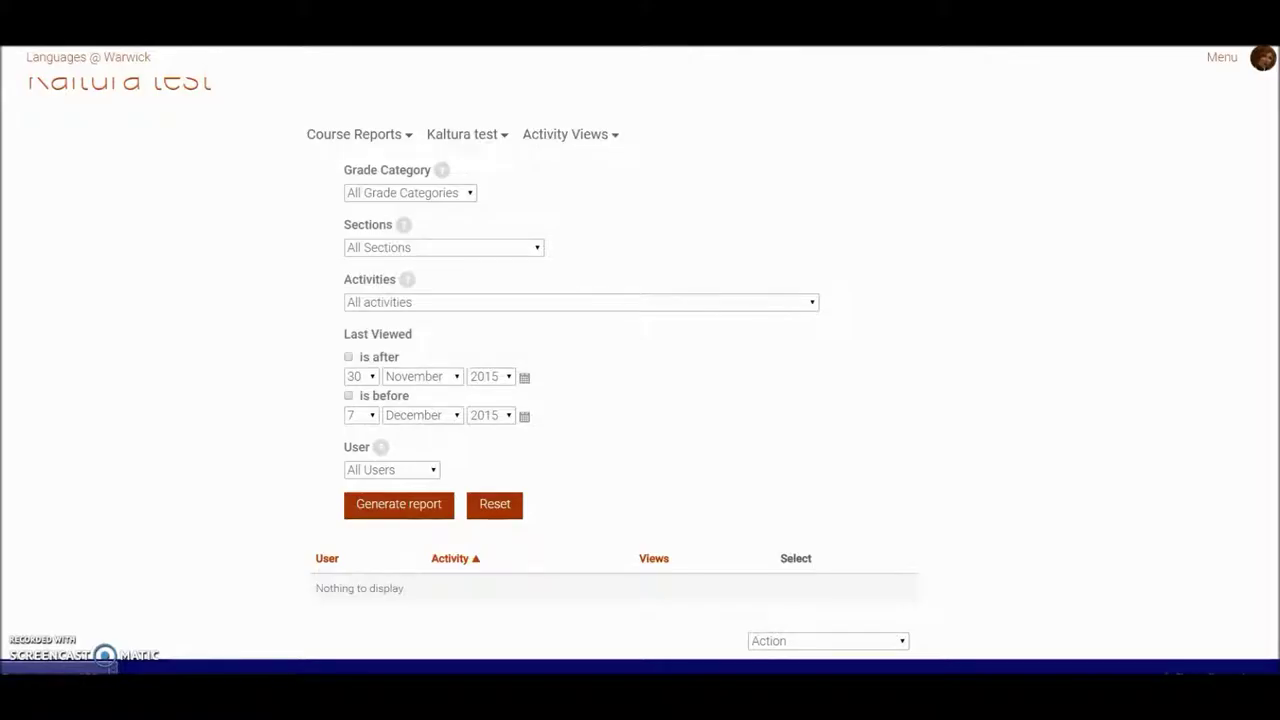
scroll(640, 360, down, 1)
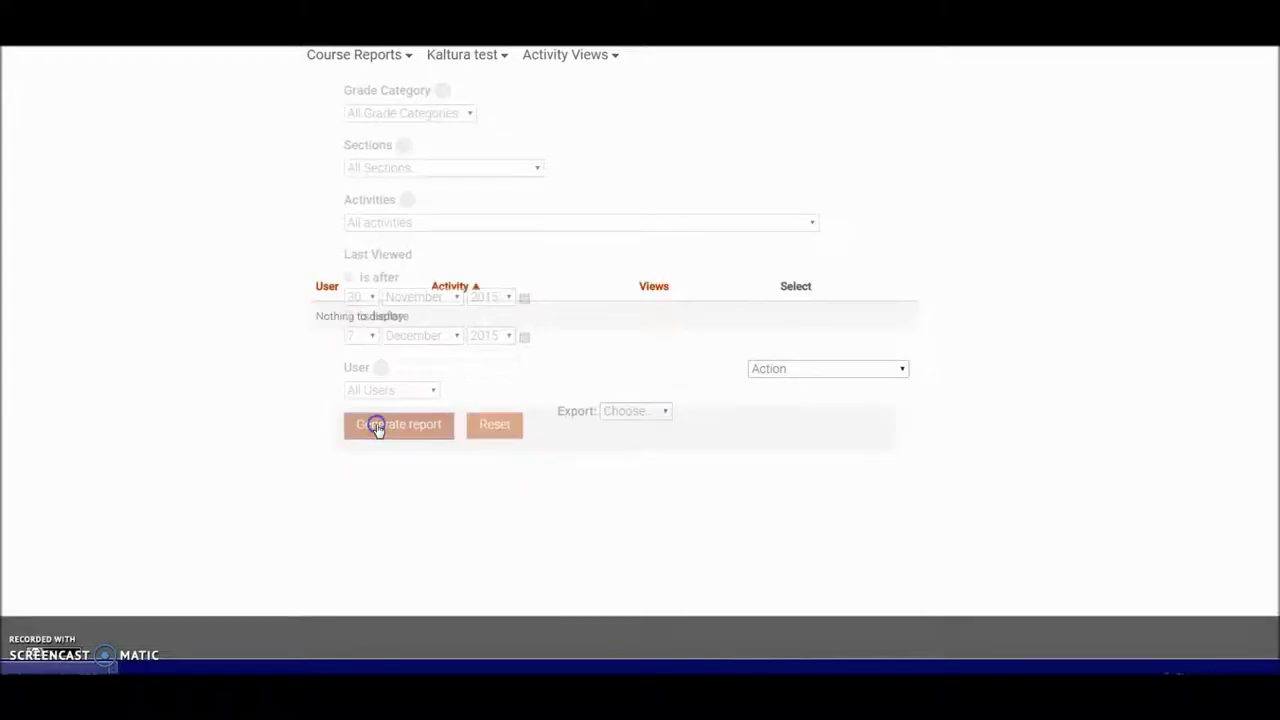
- Tick the first user's News forum row and check the Action list for Send message to student
click(1232, 351)
scroll(1220, 375, down, 2)
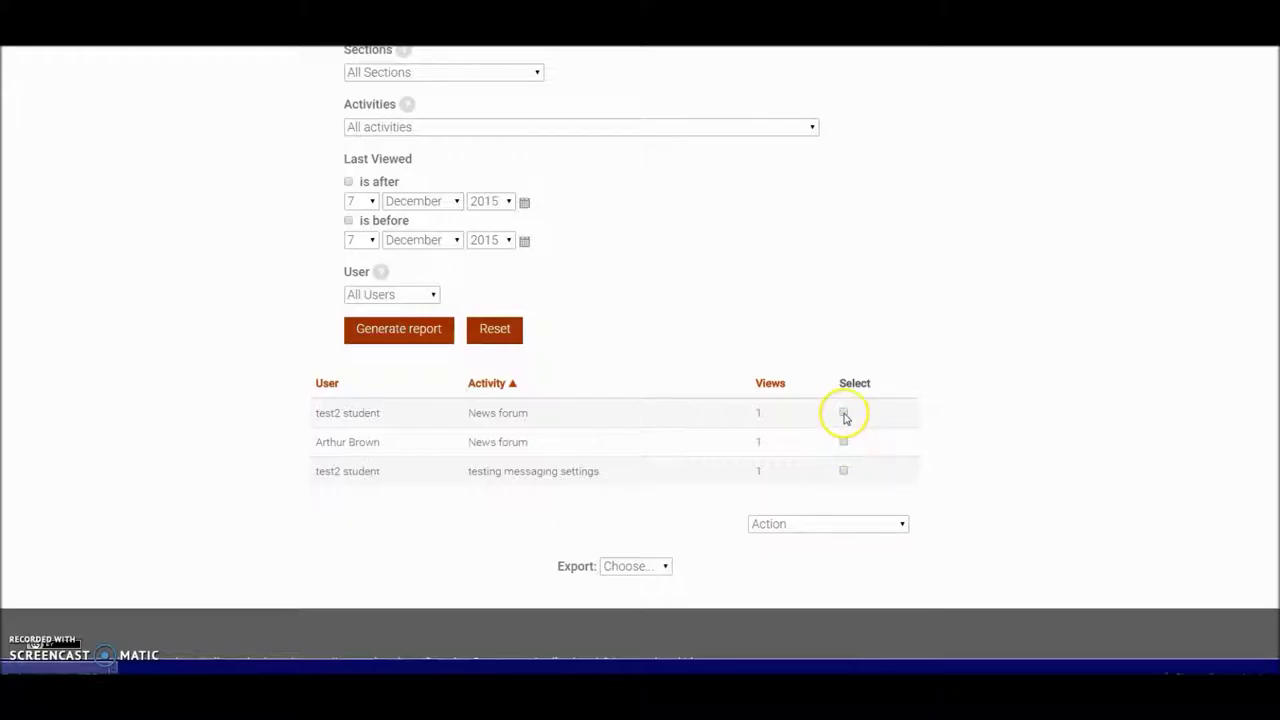
click(844, 414)
click(843, 524)
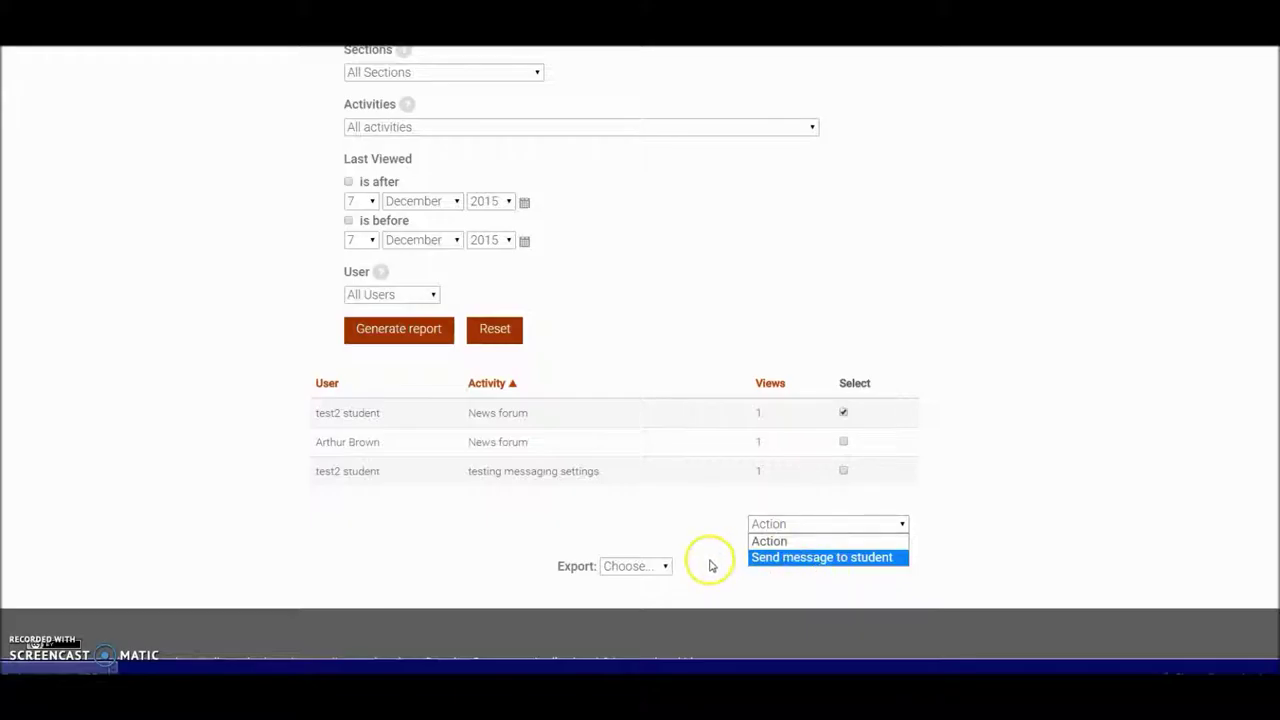
- Review the CSV and XLS export choices without exporting, then open the Activity Views and Course Reports menus
click(651, 567)
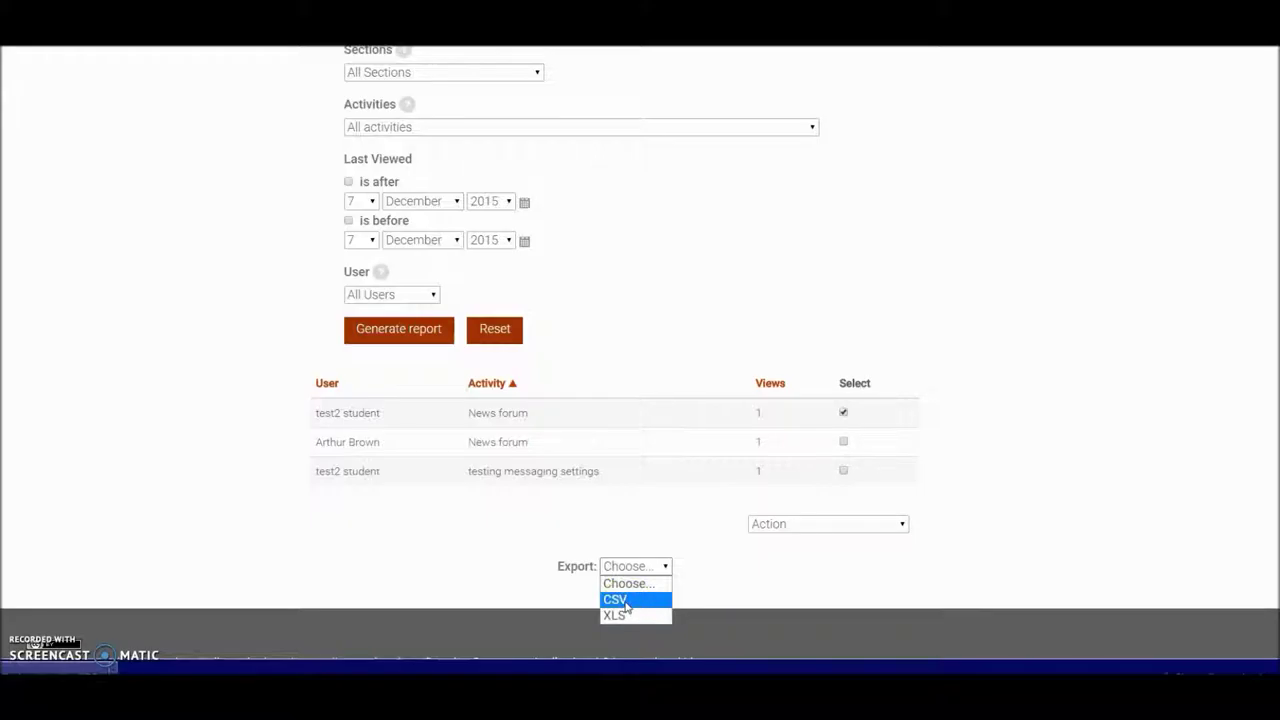
click(756, 553)
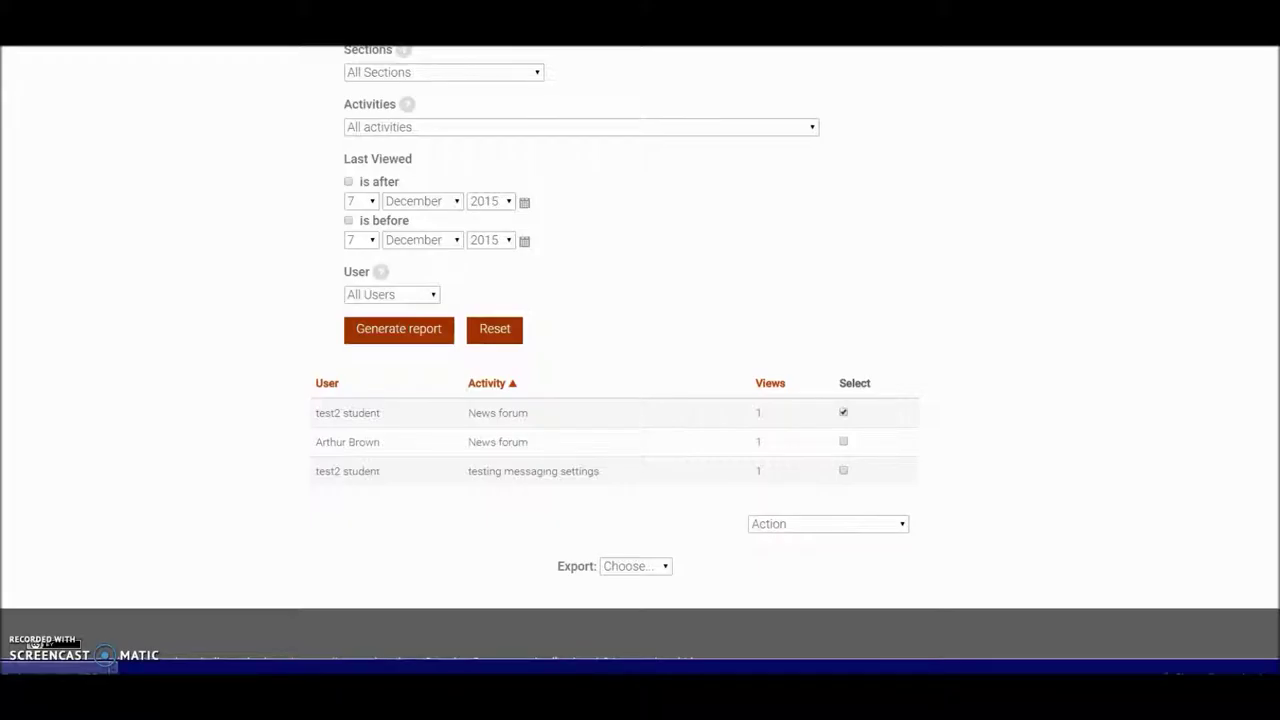
scroll(640, 353, up, 2)
scroll(640, 353, up, 1)
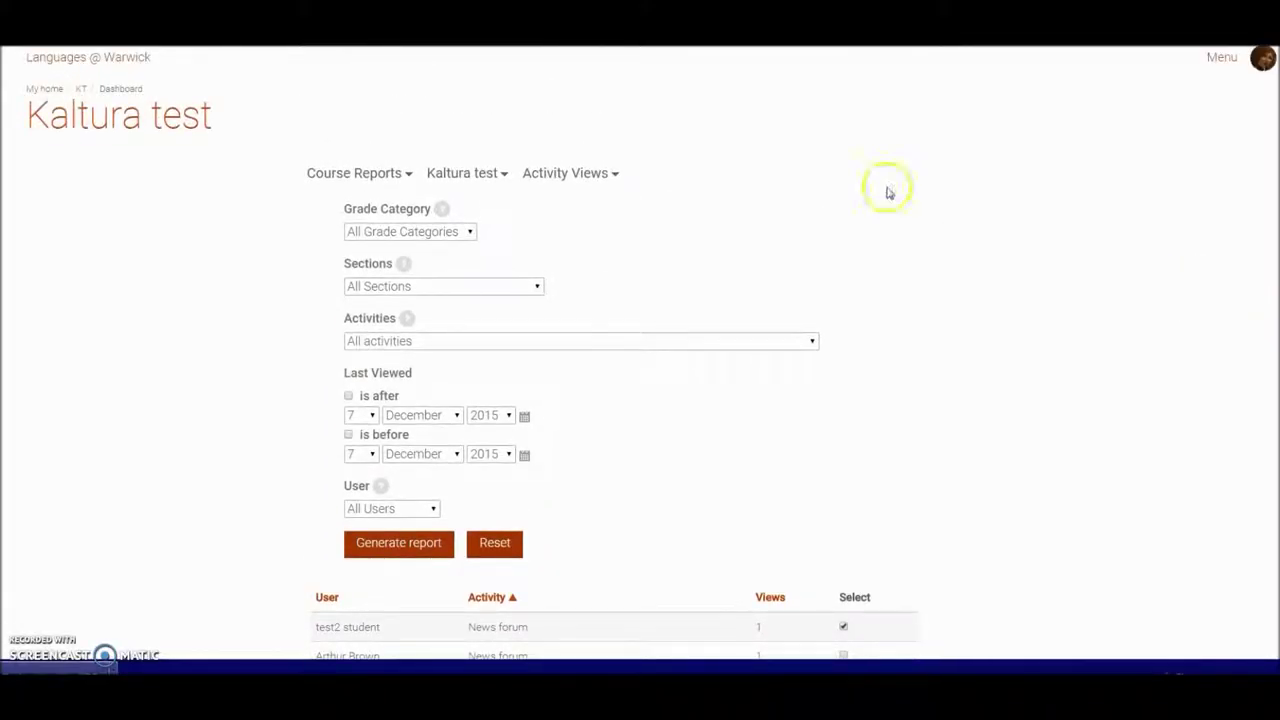
click(614, 177)
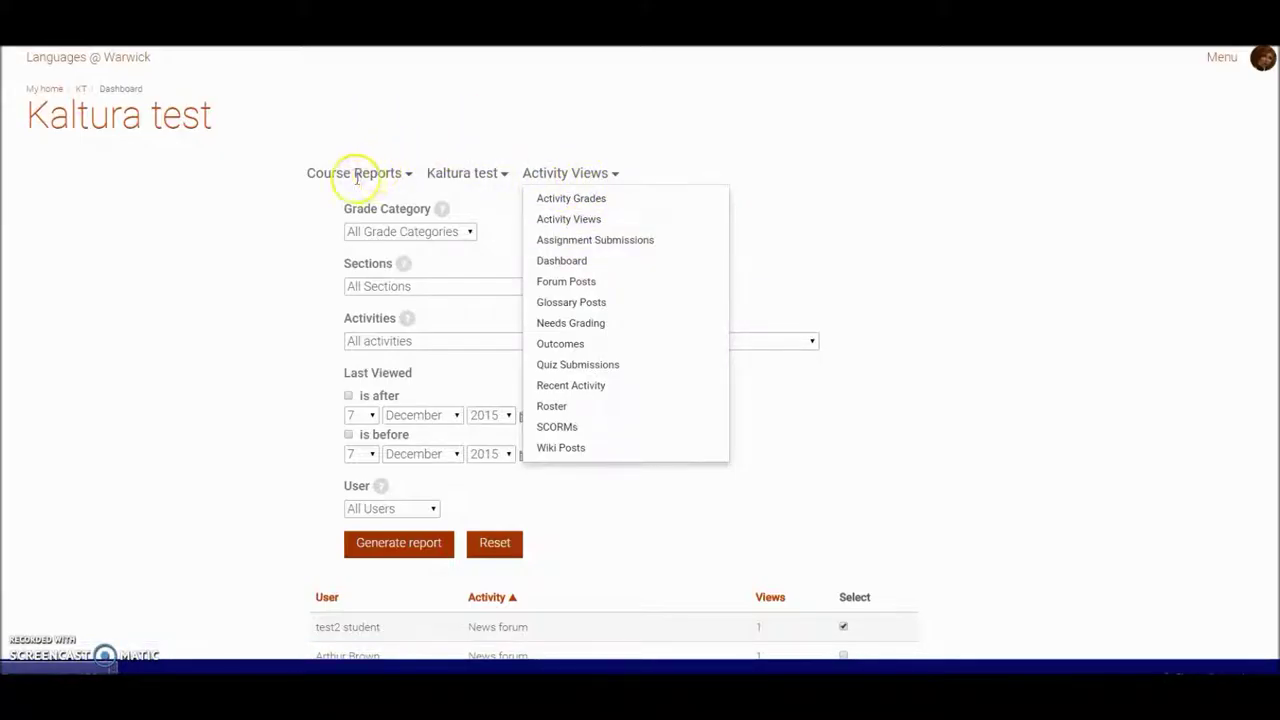
click(408, 174)
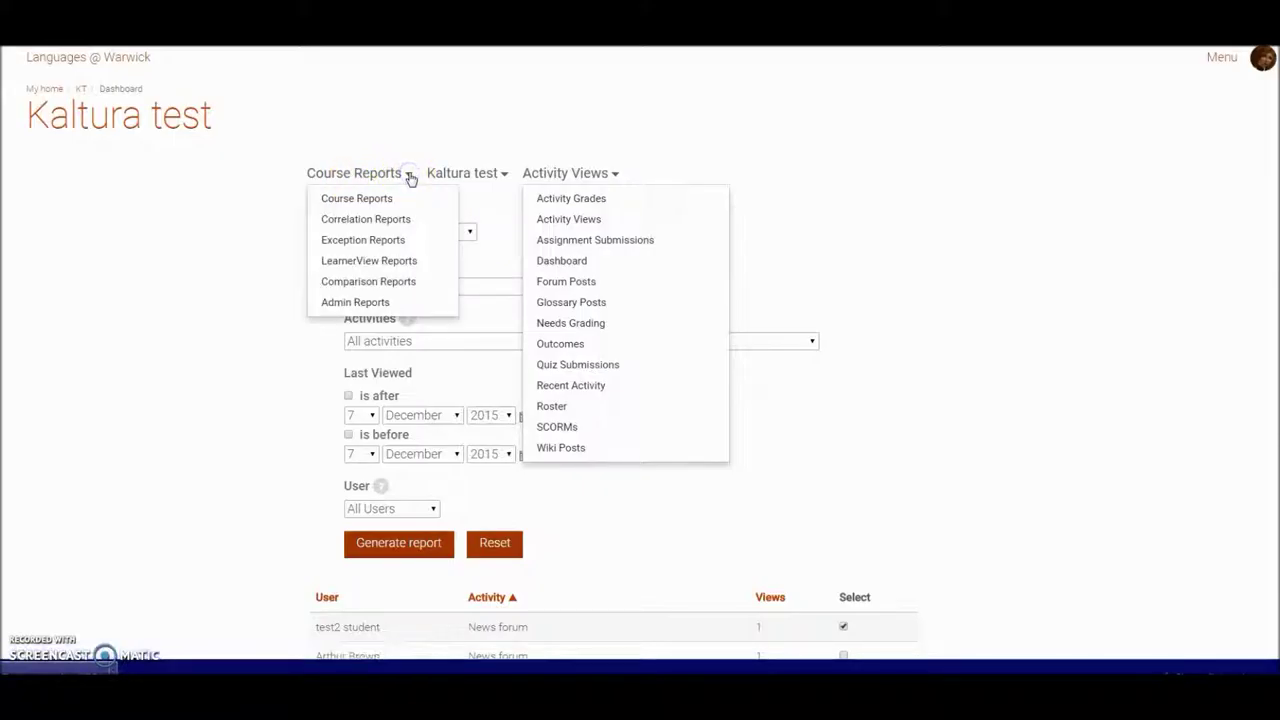
- Switch to Exception Reports and choose the Activity Views exception report
click(382, 243)
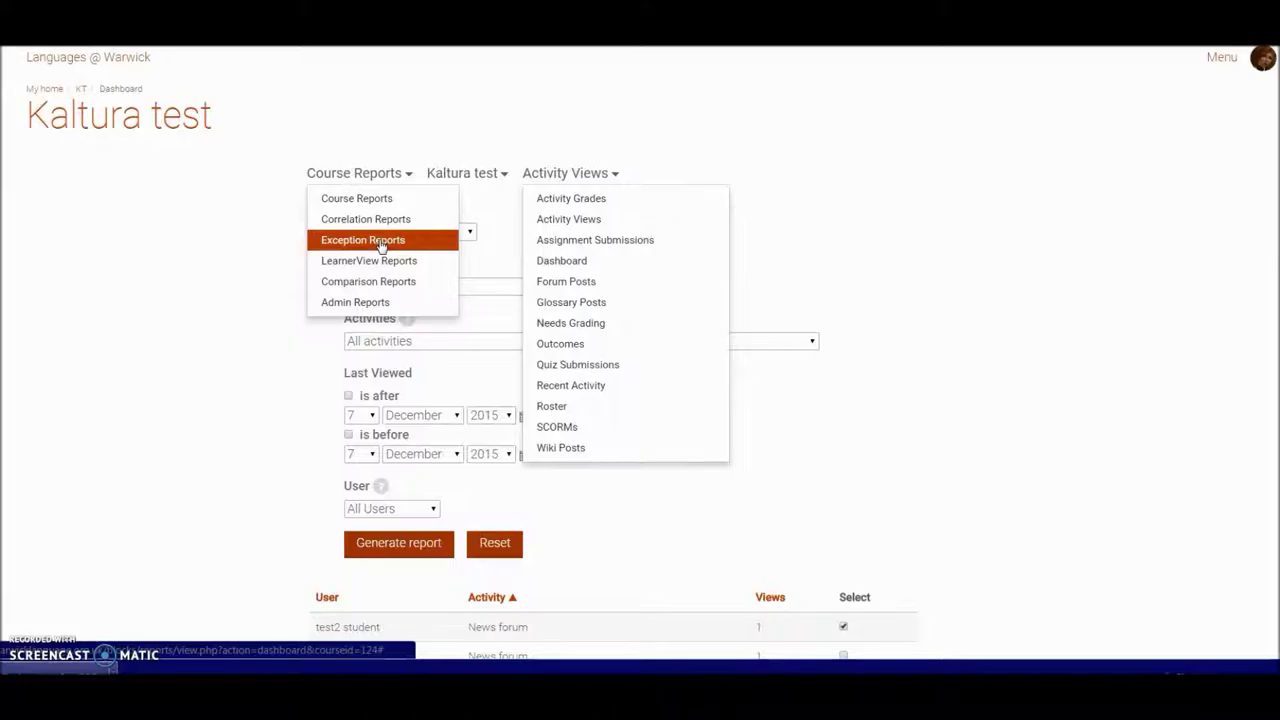
click(654, 176)
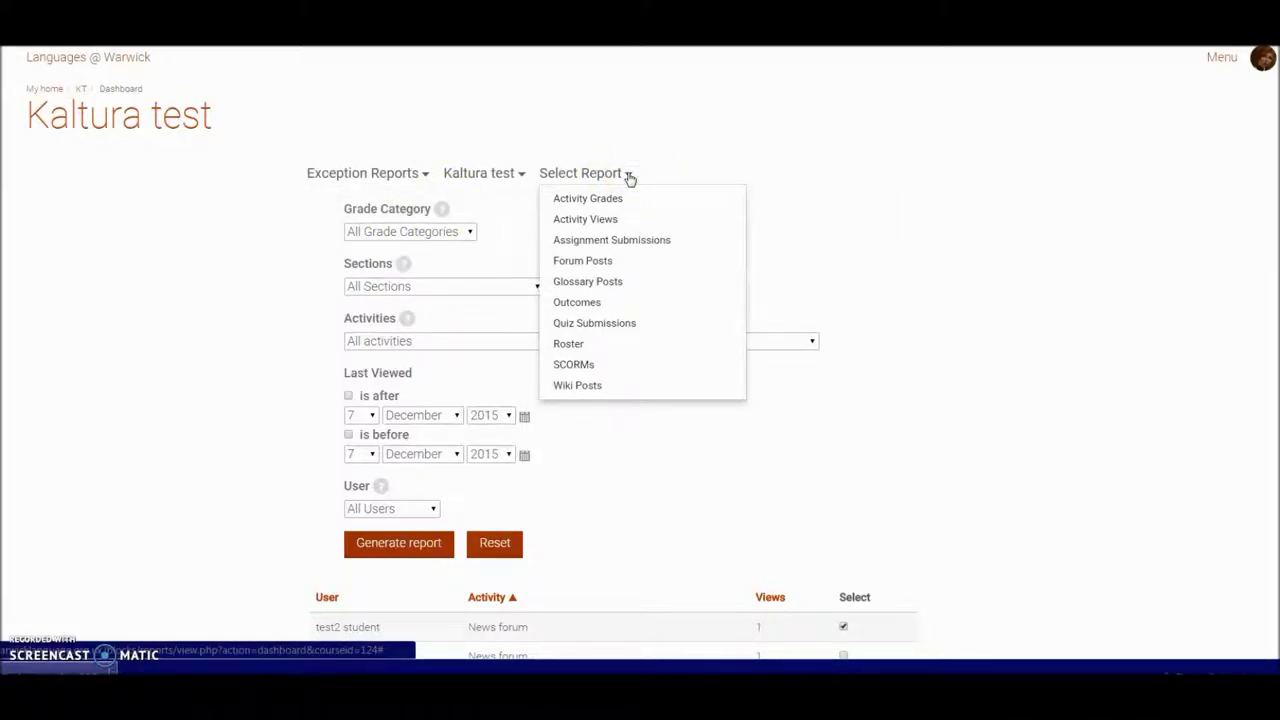
click(604, 224)
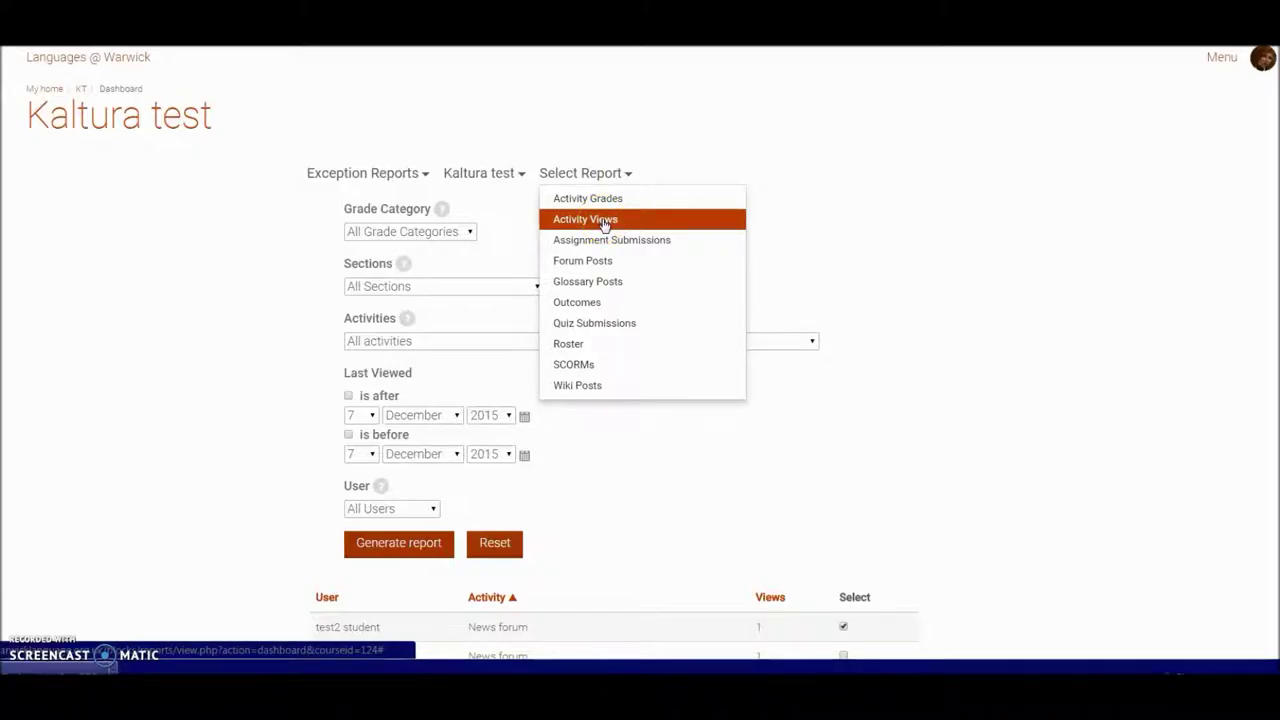
click(1013, 304)
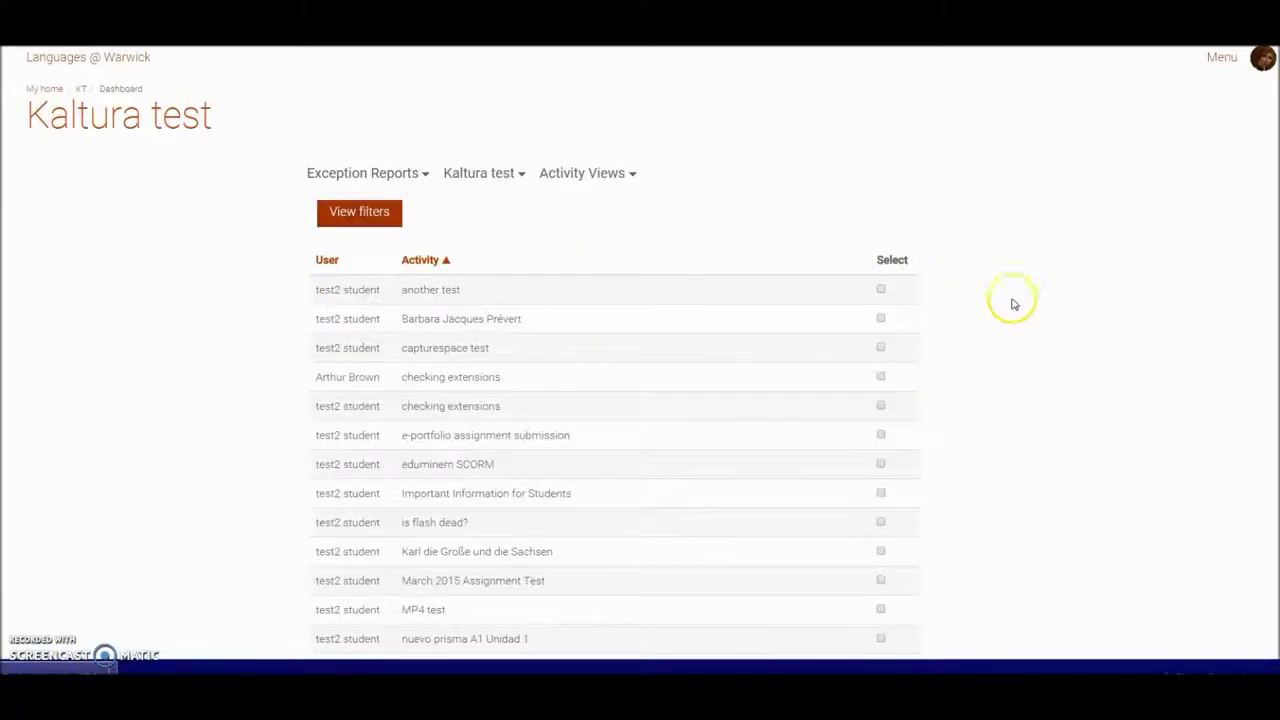
- Scroll through the per-user activity table, return to the top, and reveal the report filters
scroll(640, 400, down, 1)
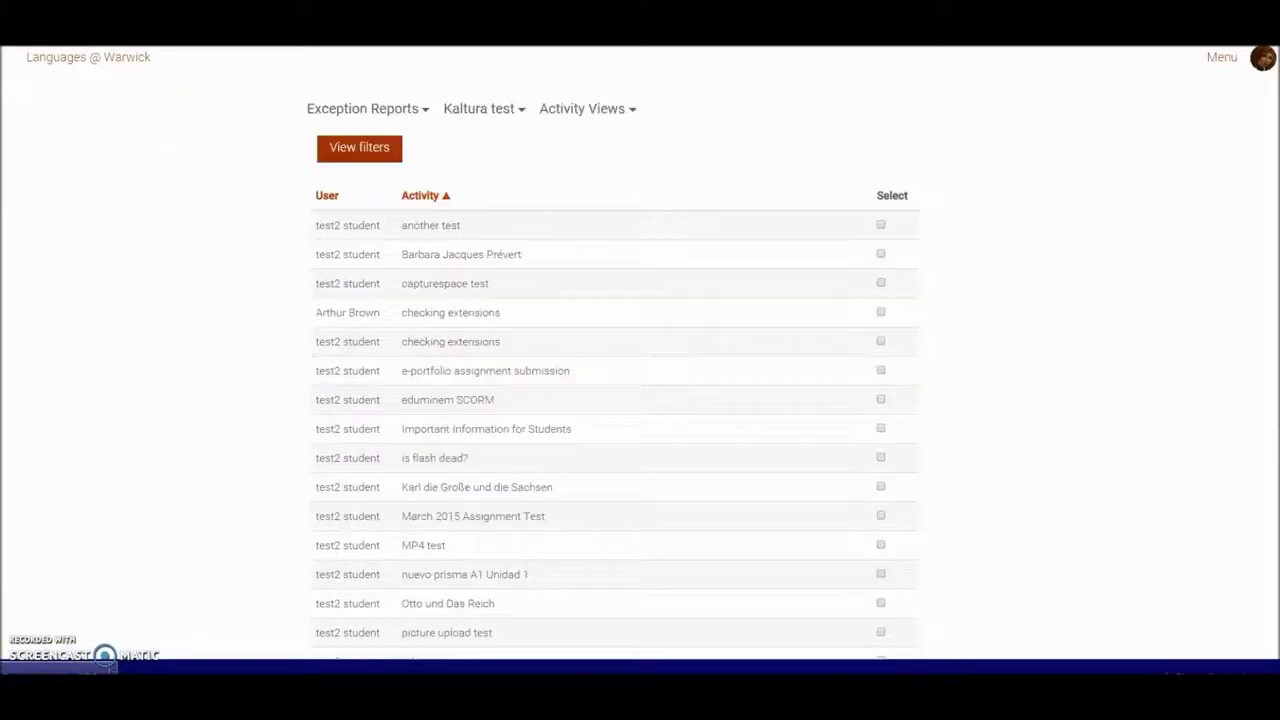
scroll(640, 400, down, 1)
scroll(640, 400, down, 4)
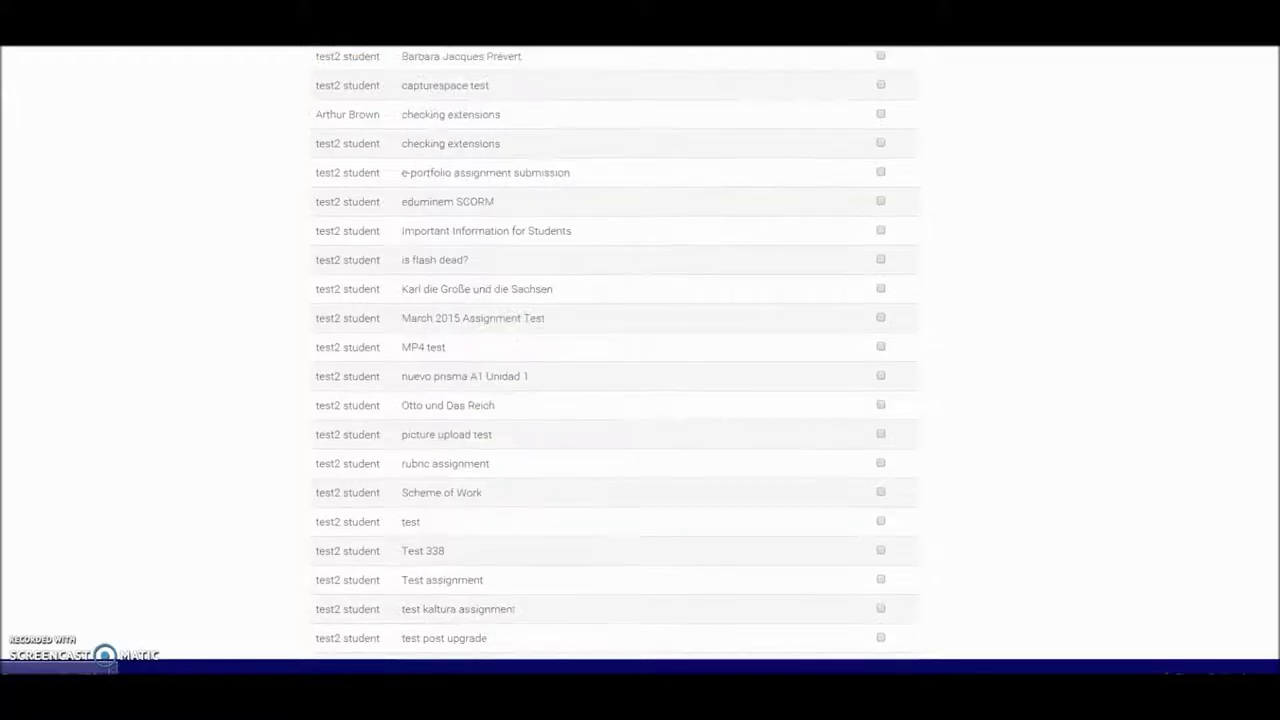
scroll(640, 400, down, 7)
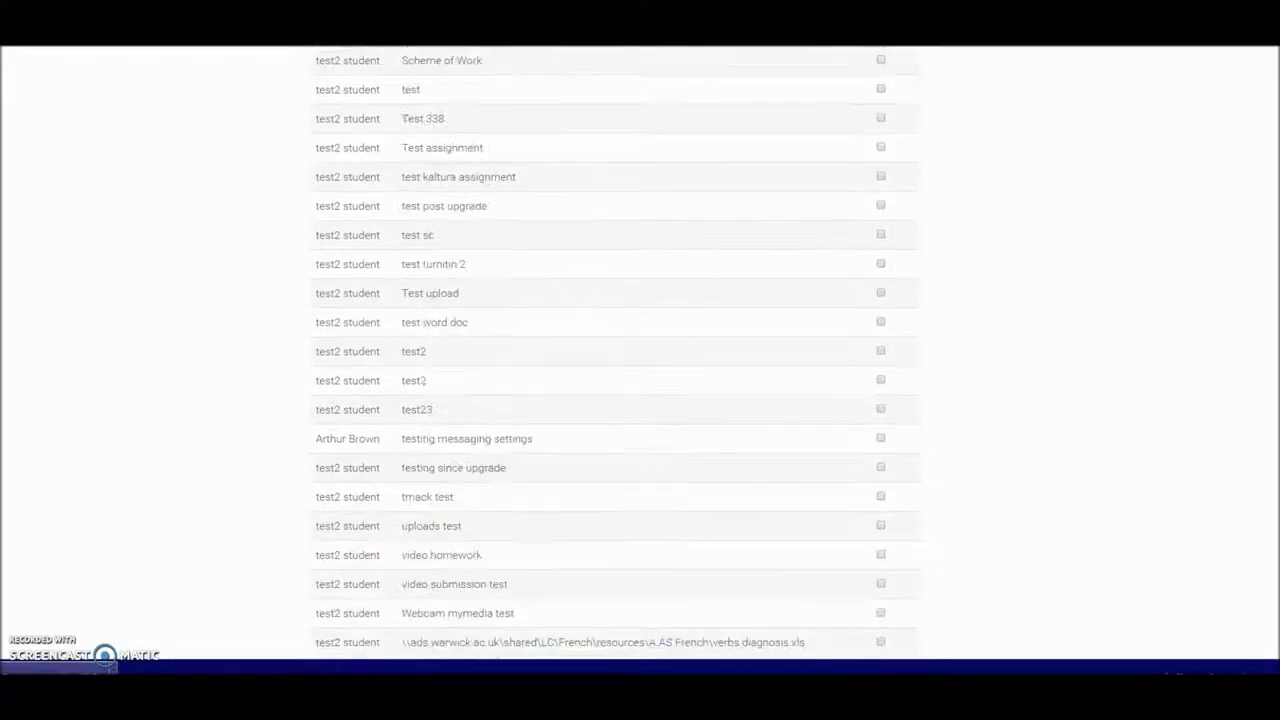
scroll(640, 400, up, 1)
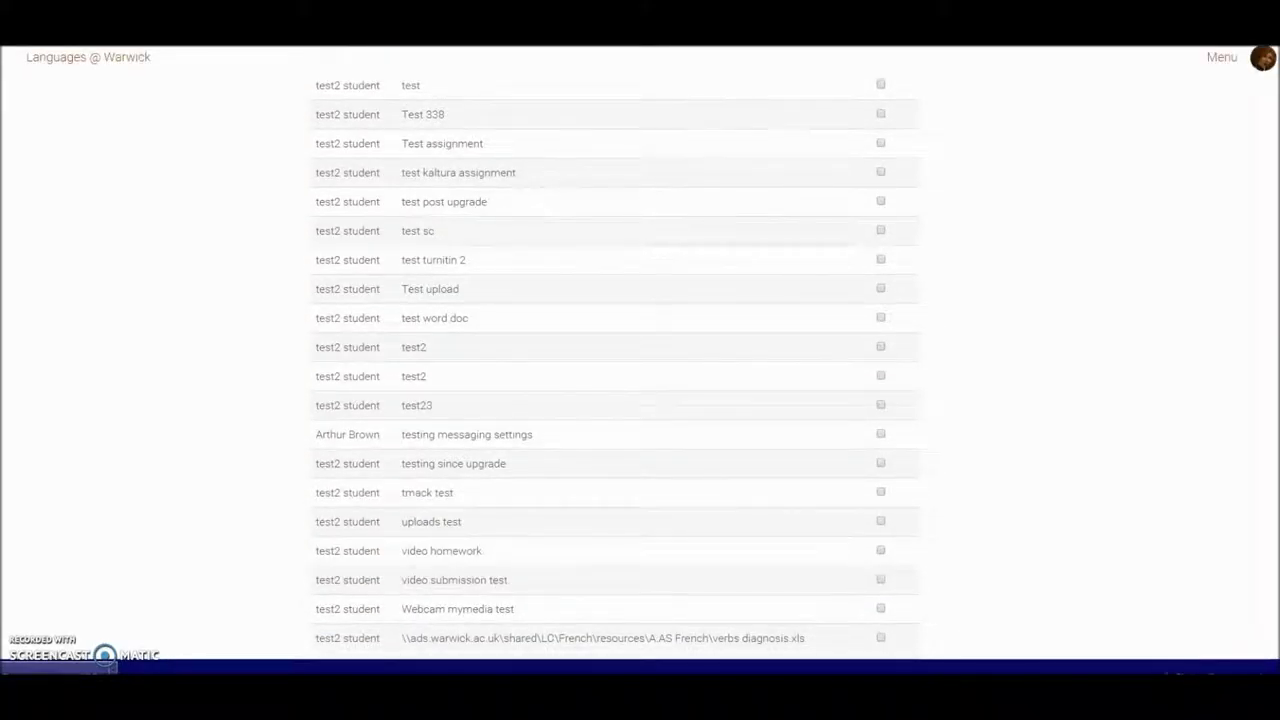
scroll(640, 400, down, 2)
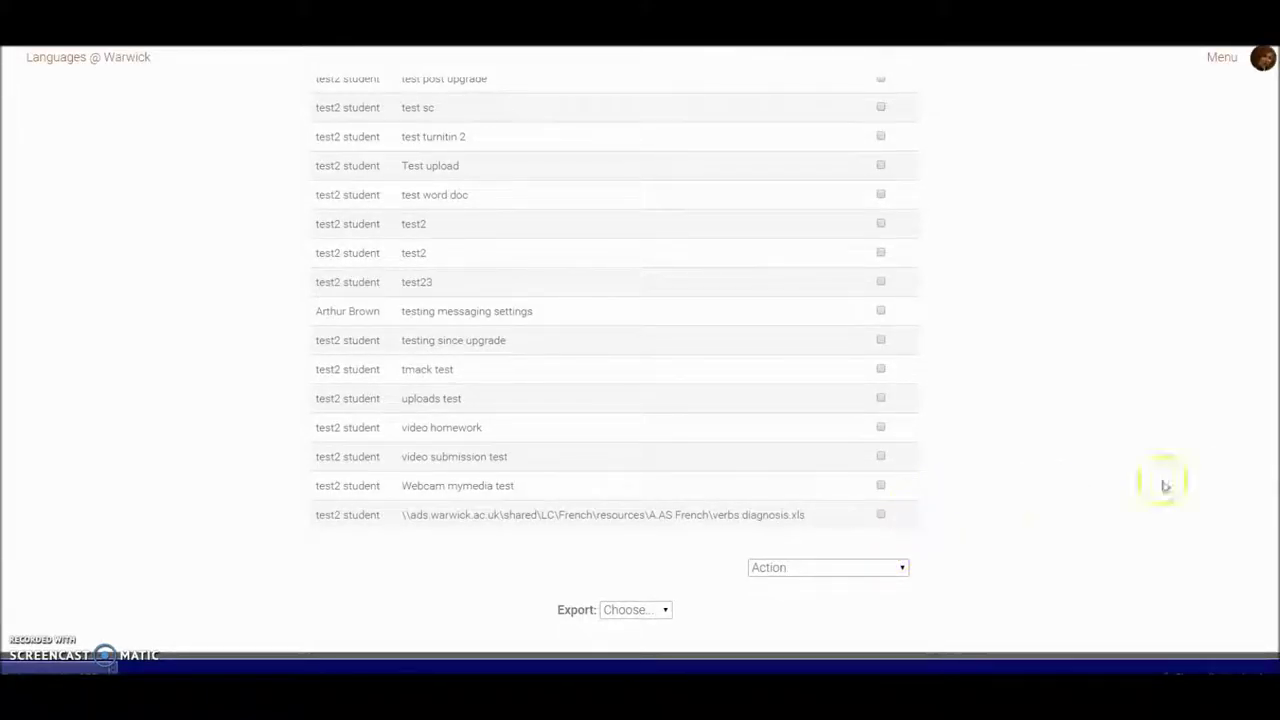
drag(1263, 474, 1262, 172)
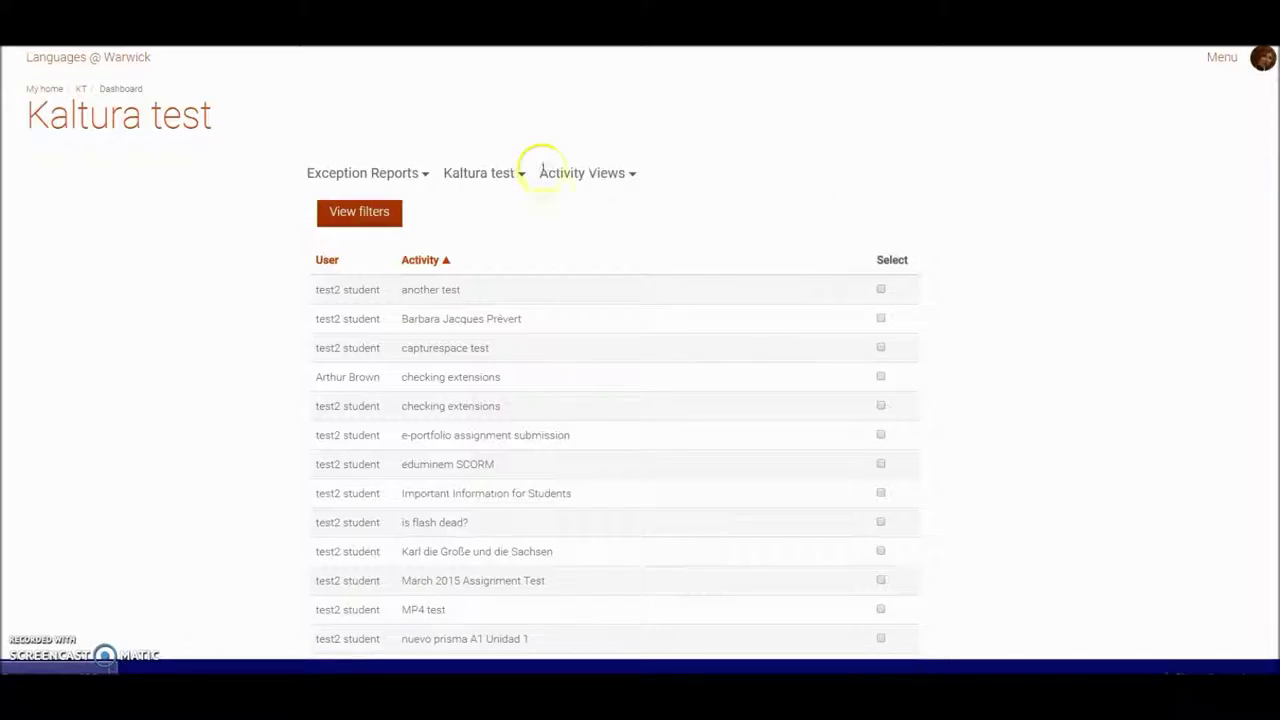
click(360, 215)
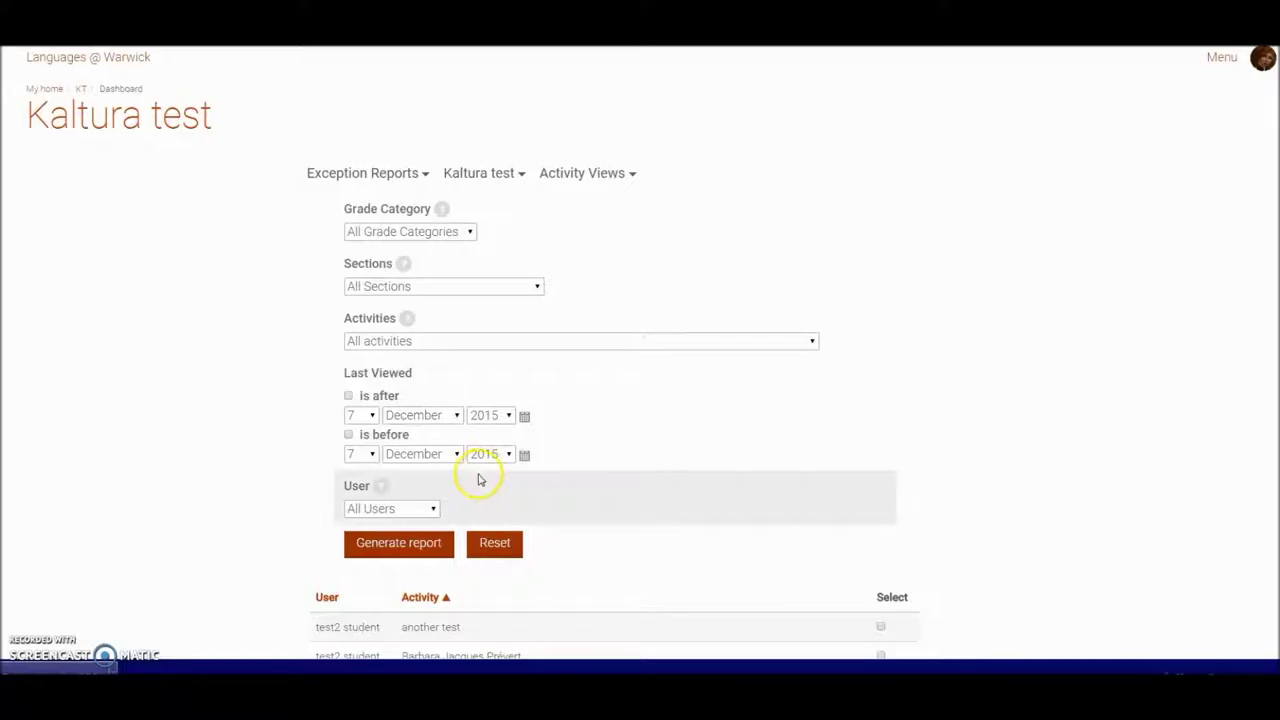
- Set the User filter to the test student and regenerate the exception report
click(431, 508)
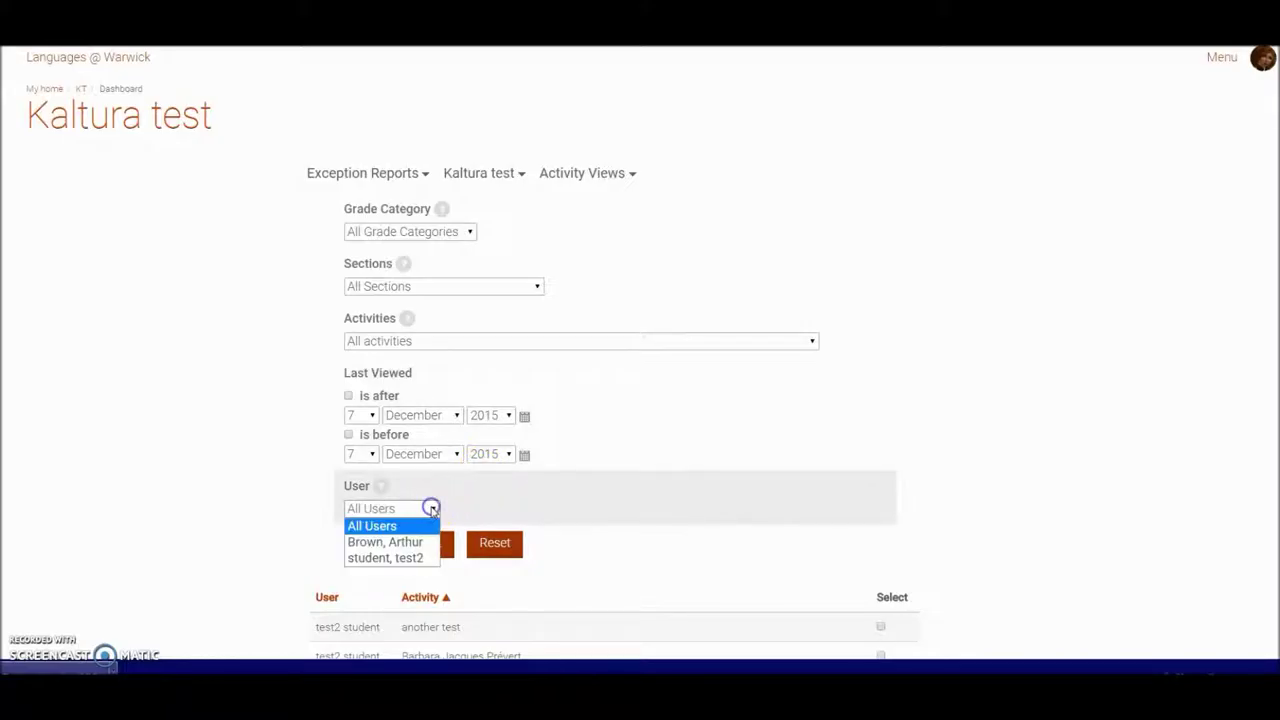
click(405, 558)
click(409, 546)
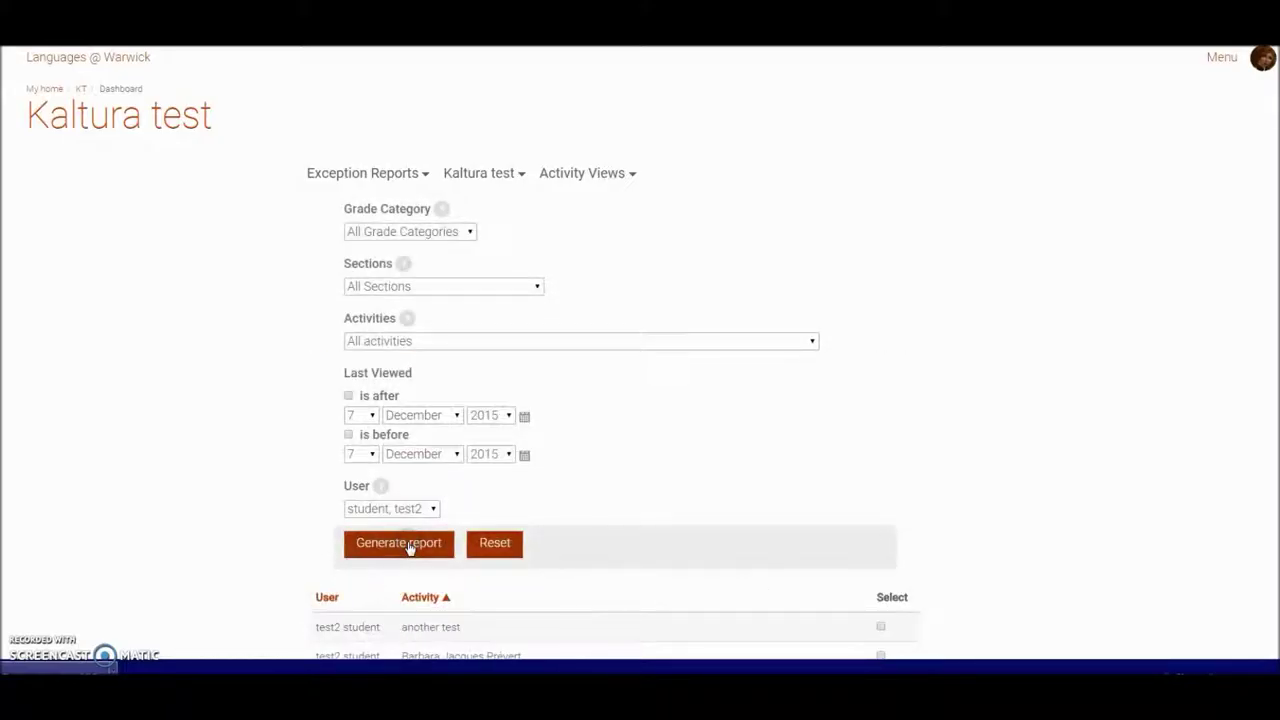
click(1134, 546)
scroll(615, 350, down, 4)
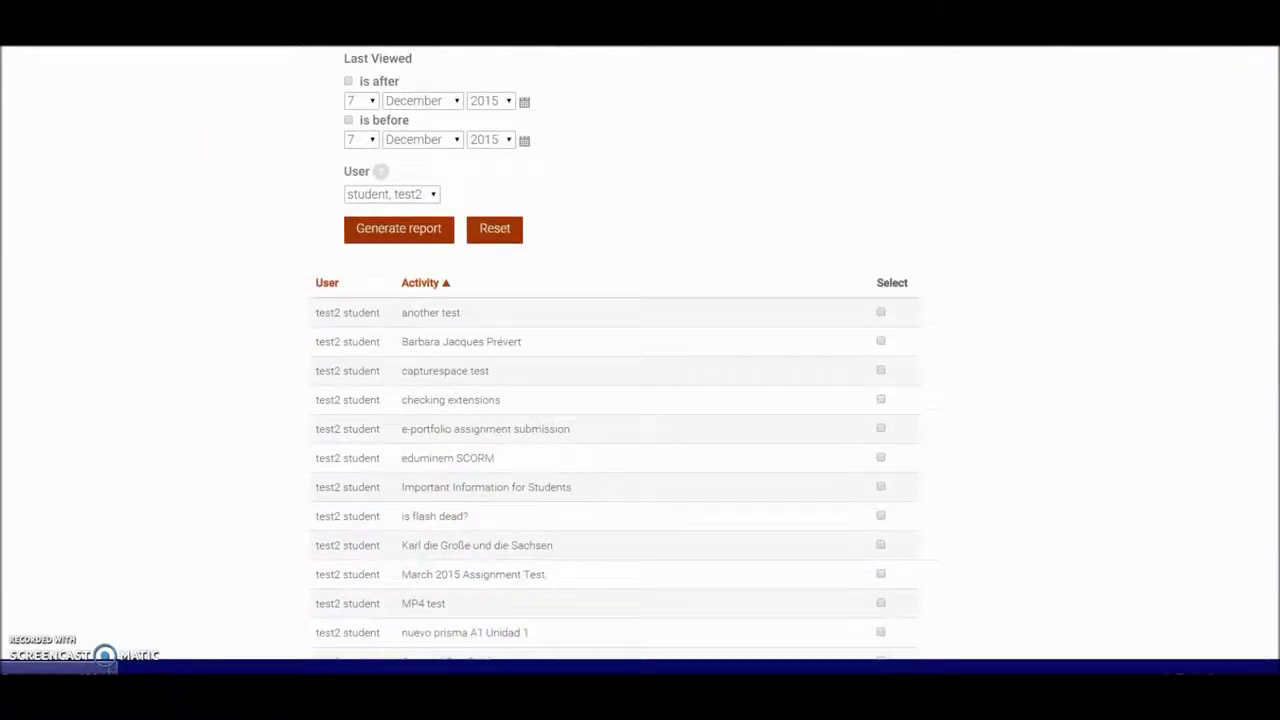
scroll(615, 350, down, 1)
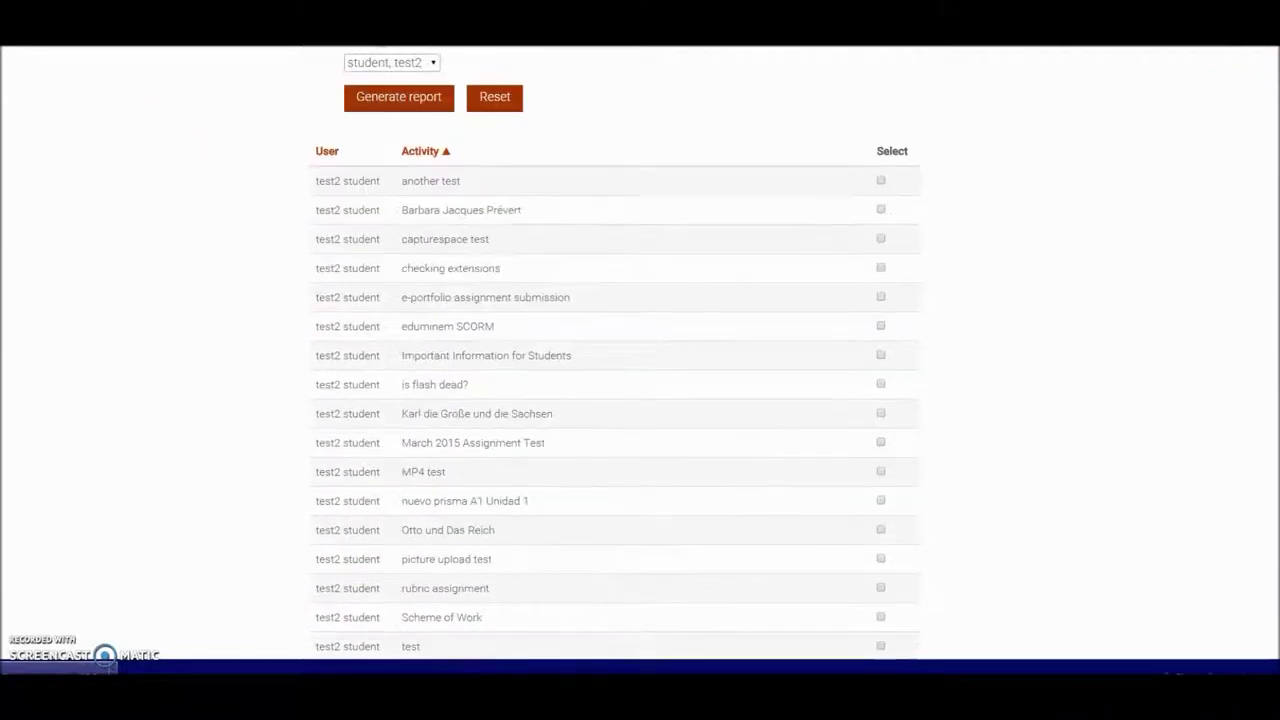
- Tick the Barbara Jacques Prévert and capturespace test rows, then view and dismiss the Action list
click(881, 210)
click(881, 239)
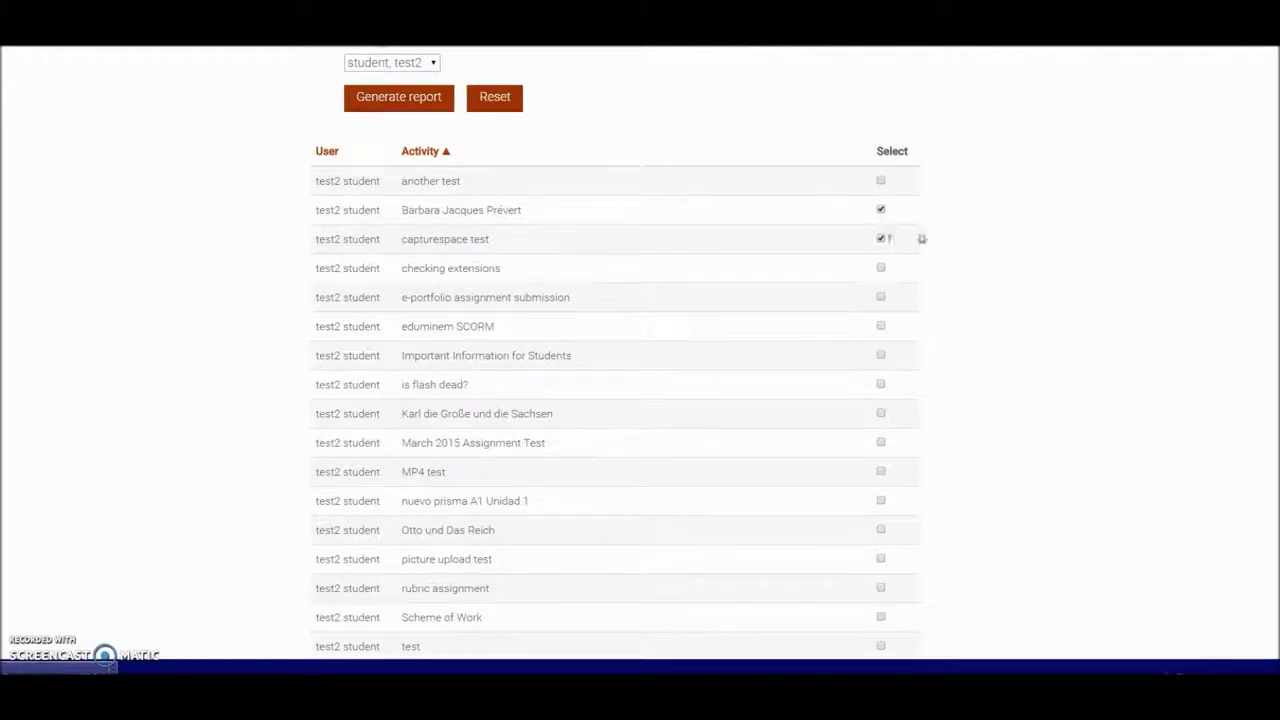
scroll(830, 475, down, 8)
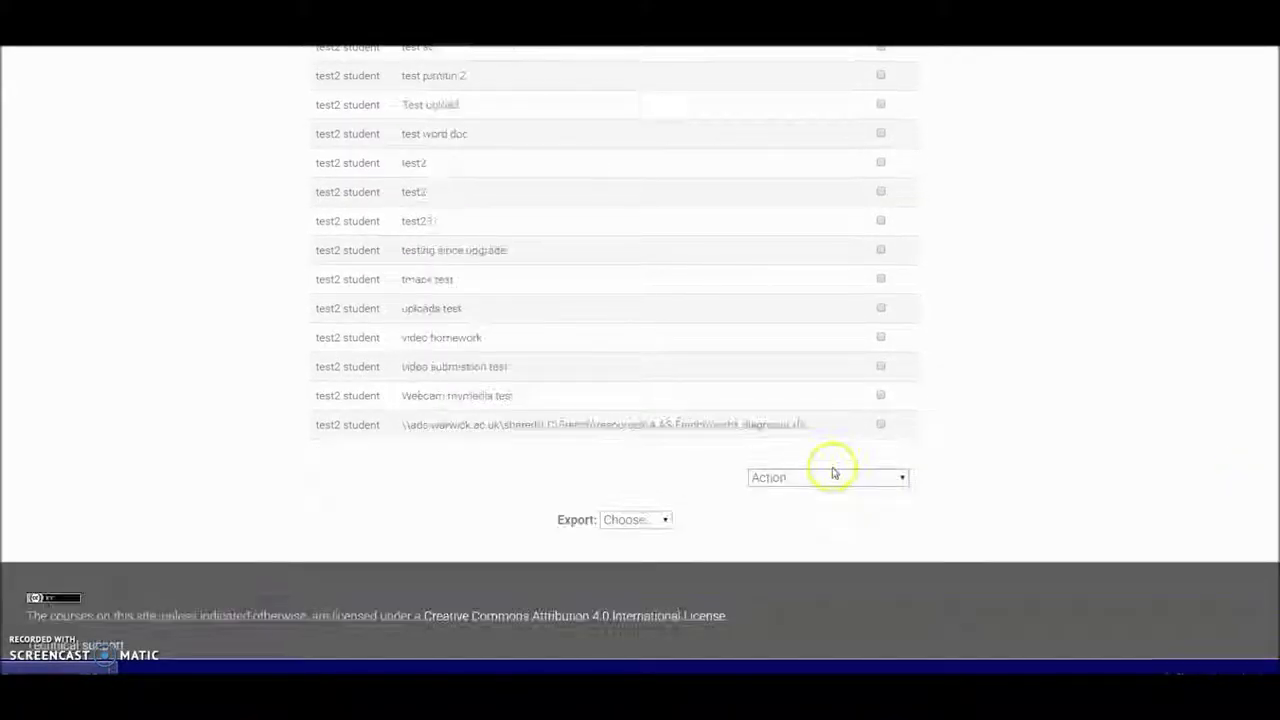
click(831, 478)
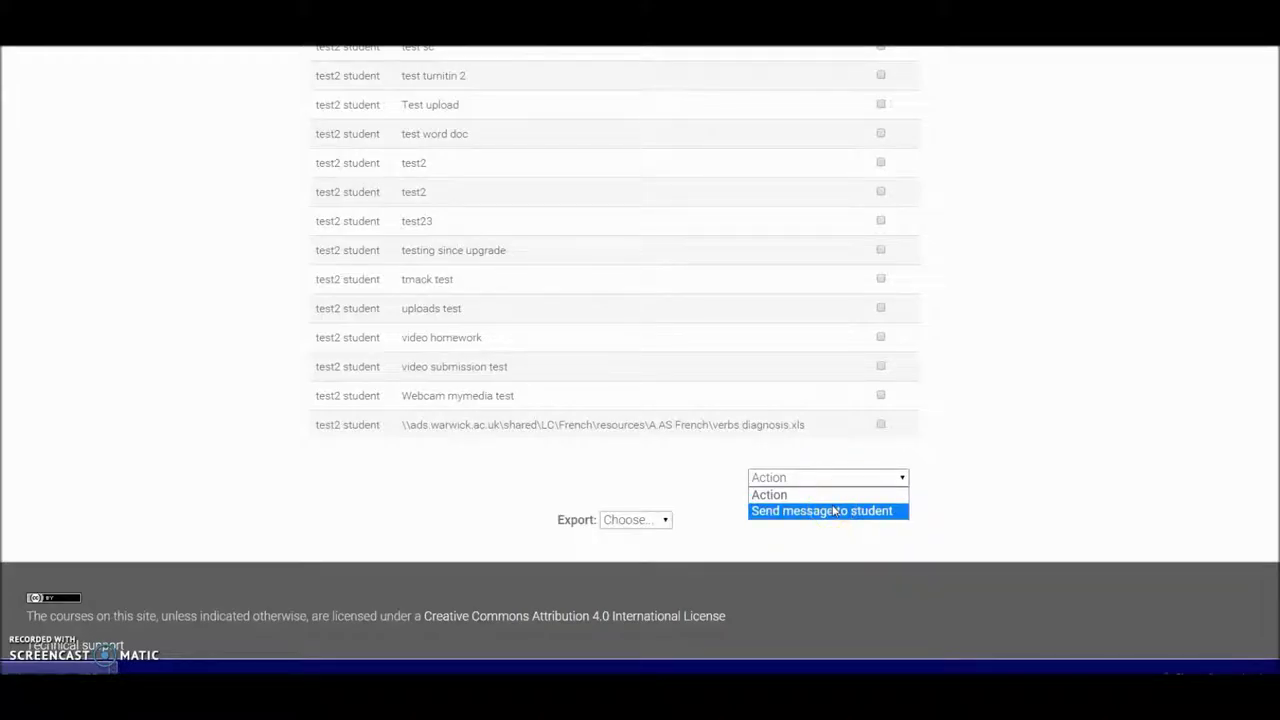
click(971, 474)
scroll(1265, 489, up, 3)
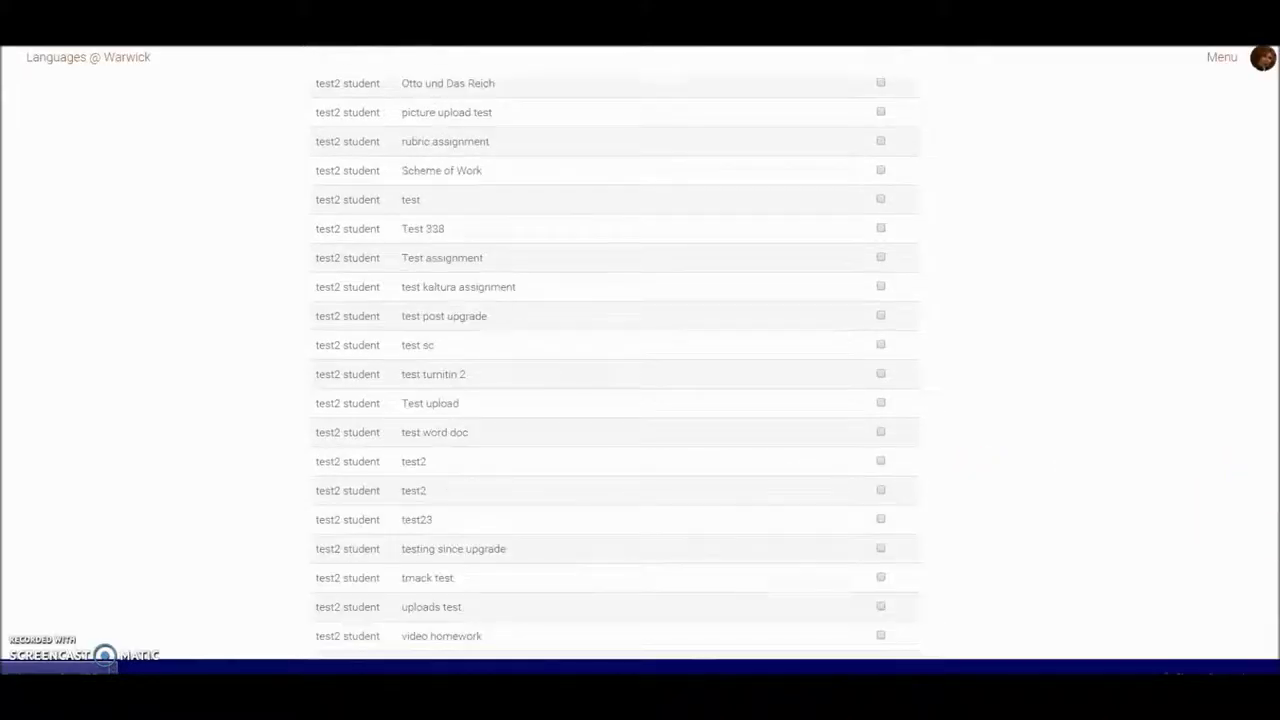
scroll(615, 360, up, 8)
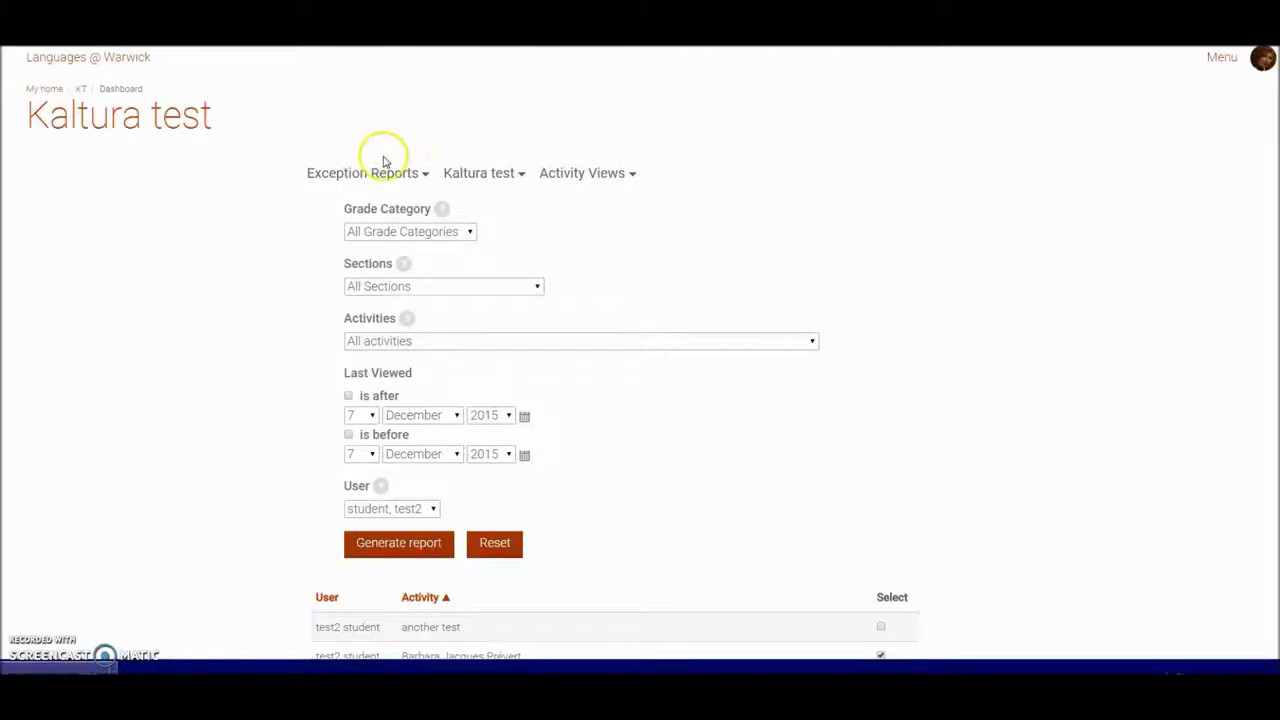
- Expand the report-type list to view categories such as LearnerView Reports and Comparison Reports
click(424, 175)
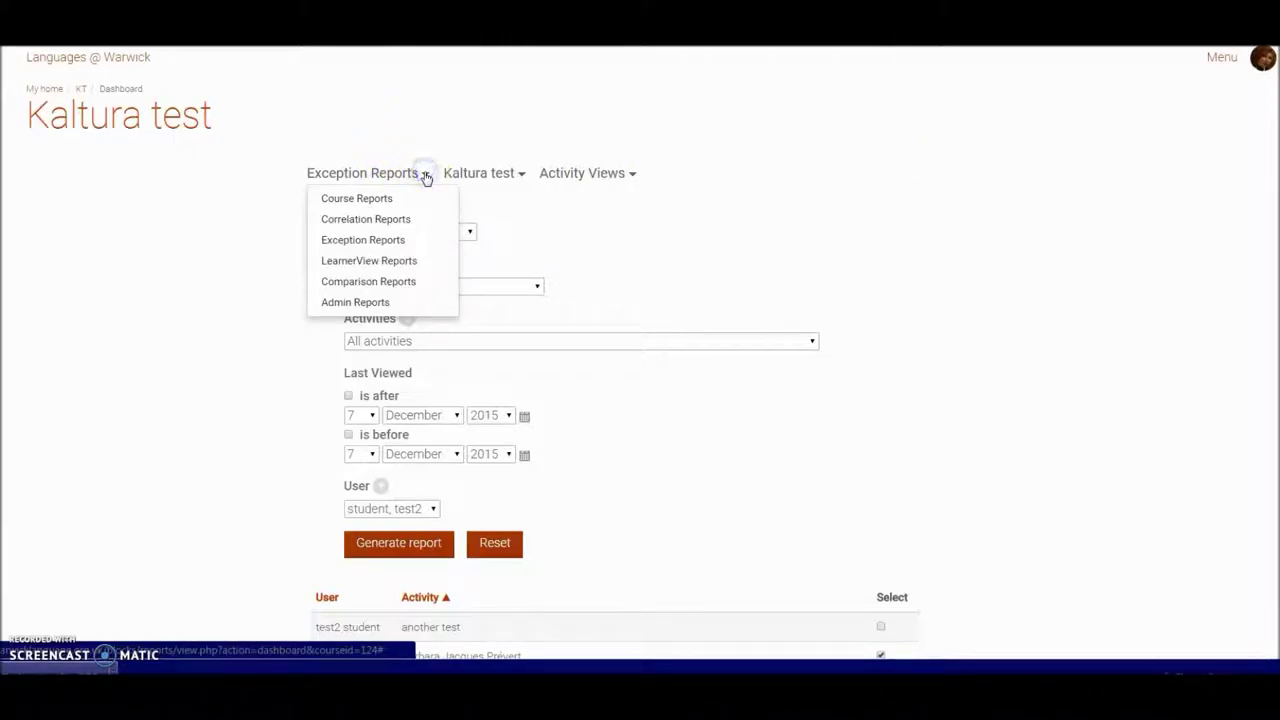
click(368, 258)
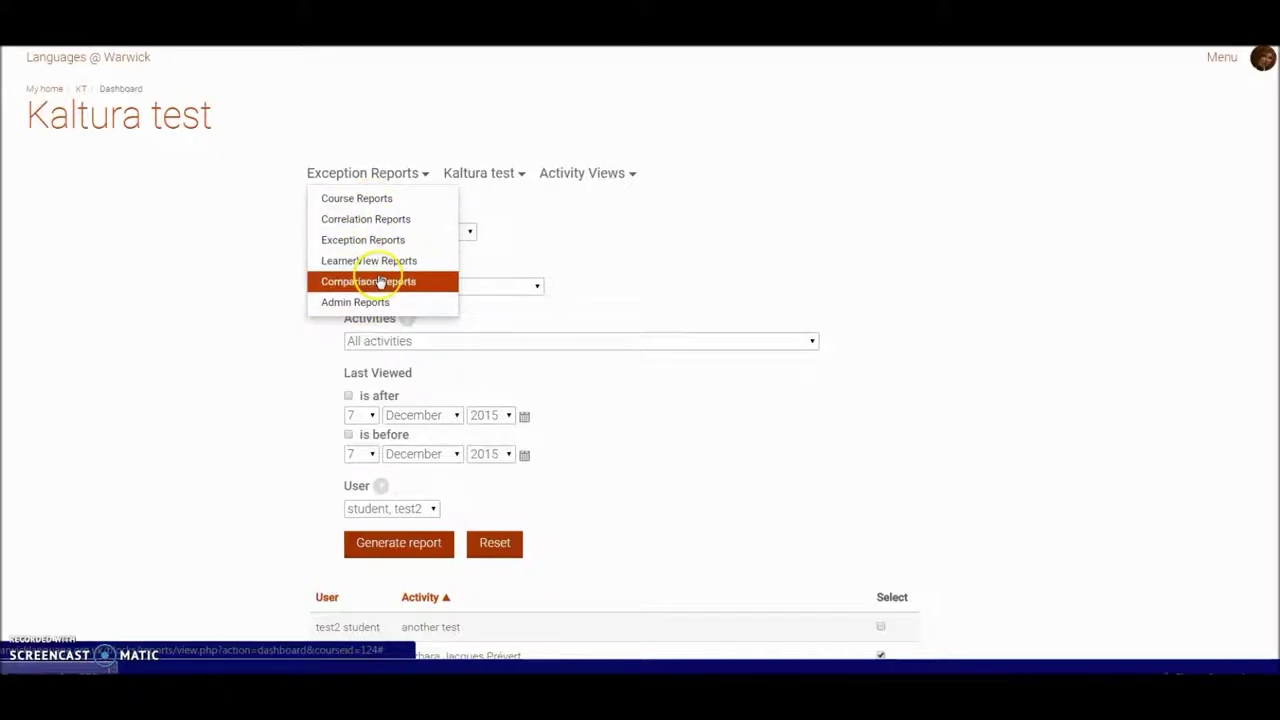